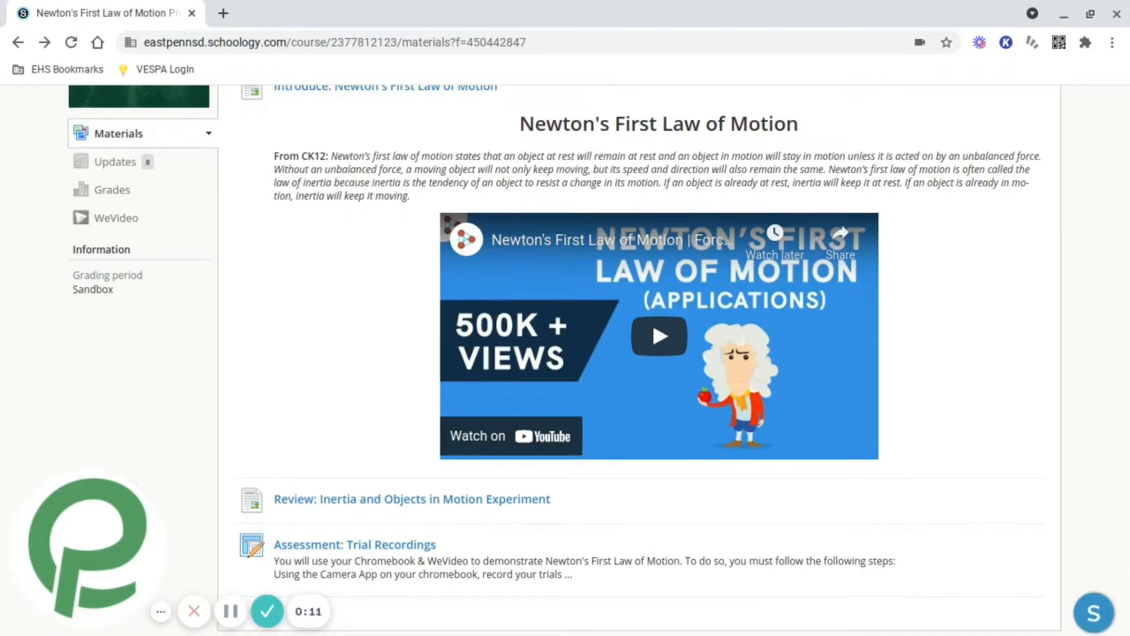
- Review the Newton's First Law of Motion course materials and open the course's WeVideo tool
scroll(240, 200, up, 1)
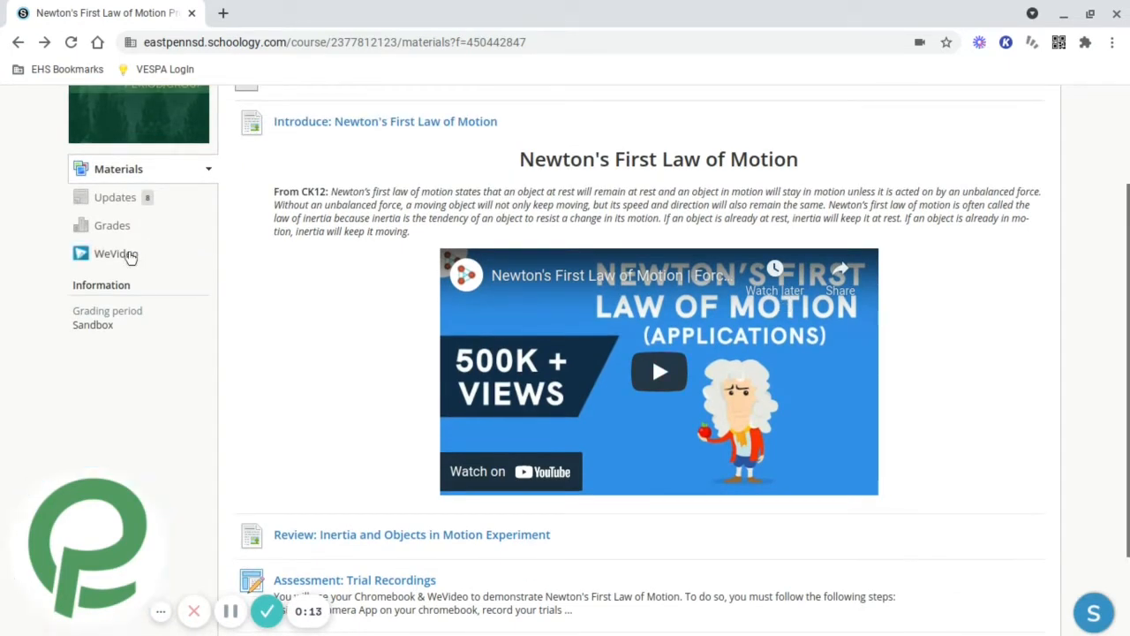
scroll(131, 257, up, 5)
scroll(131, 257, down, 5)
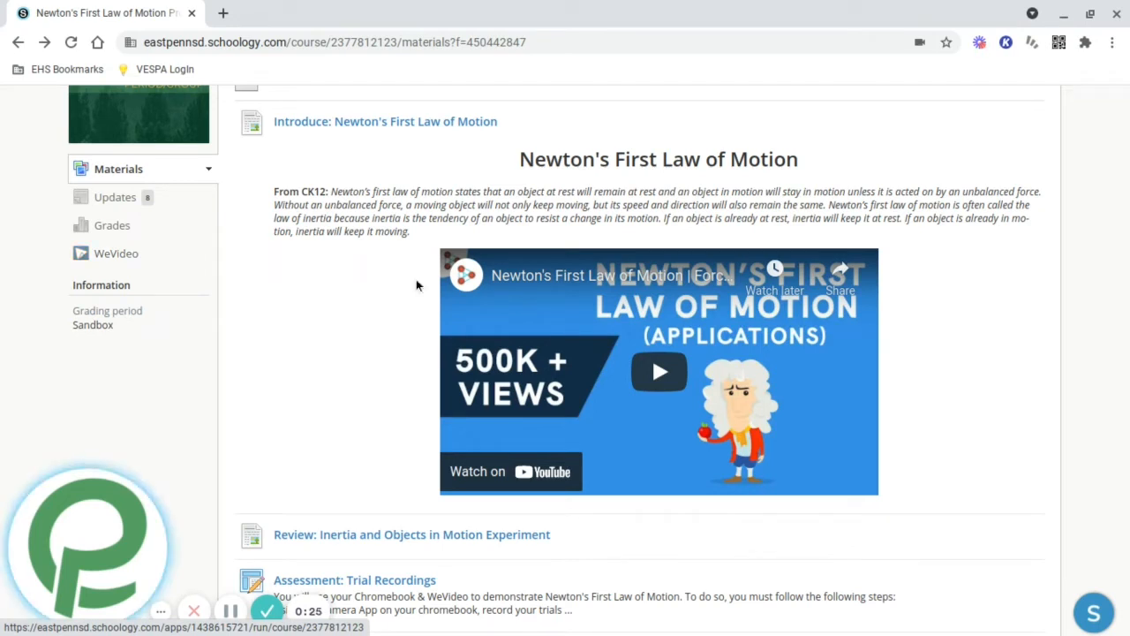
scroll(417, 437, down, 1)
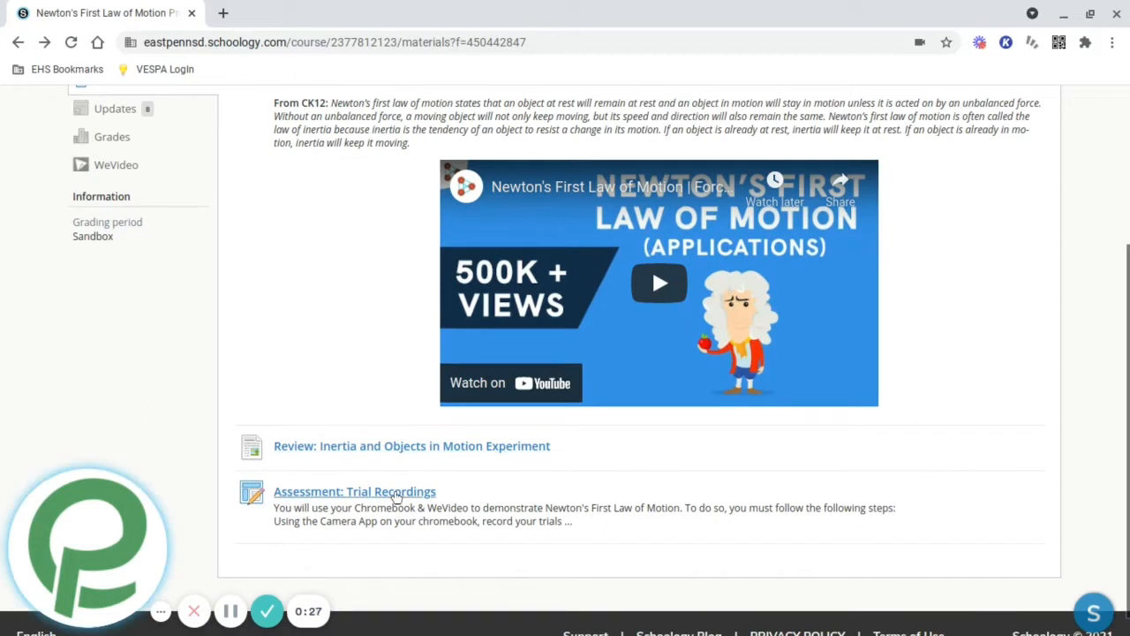
scroll(352, 369, down, 1)
scroll(352, 369, up, 2)
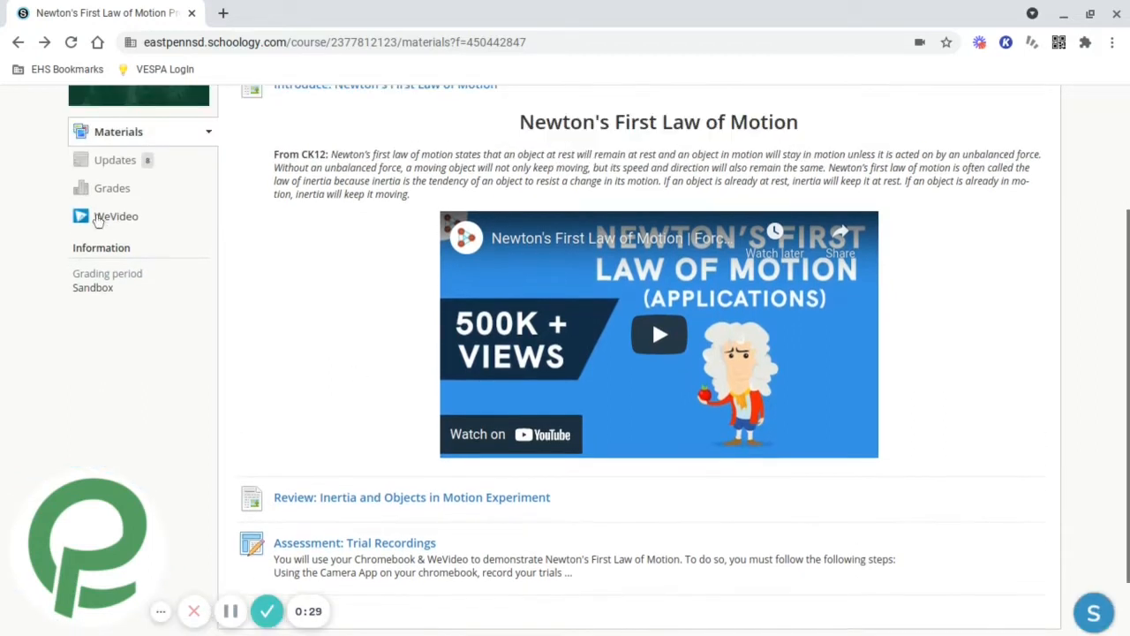
click(101, 221)
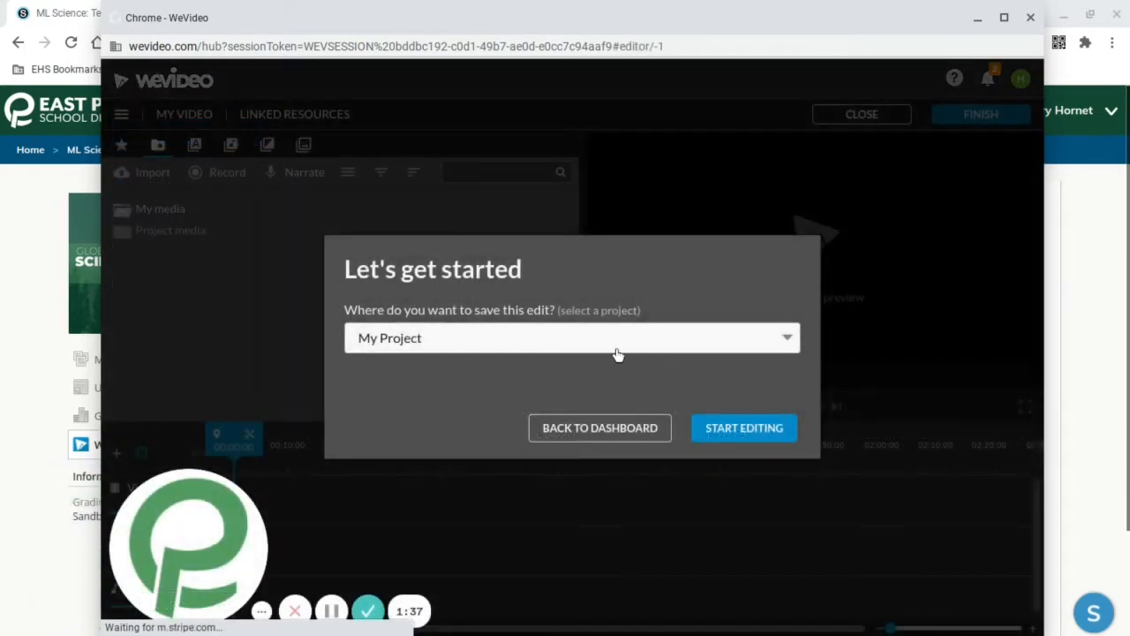
- Choose My Project as the save location, start editing, and maximize the editor window
click(663, 345)
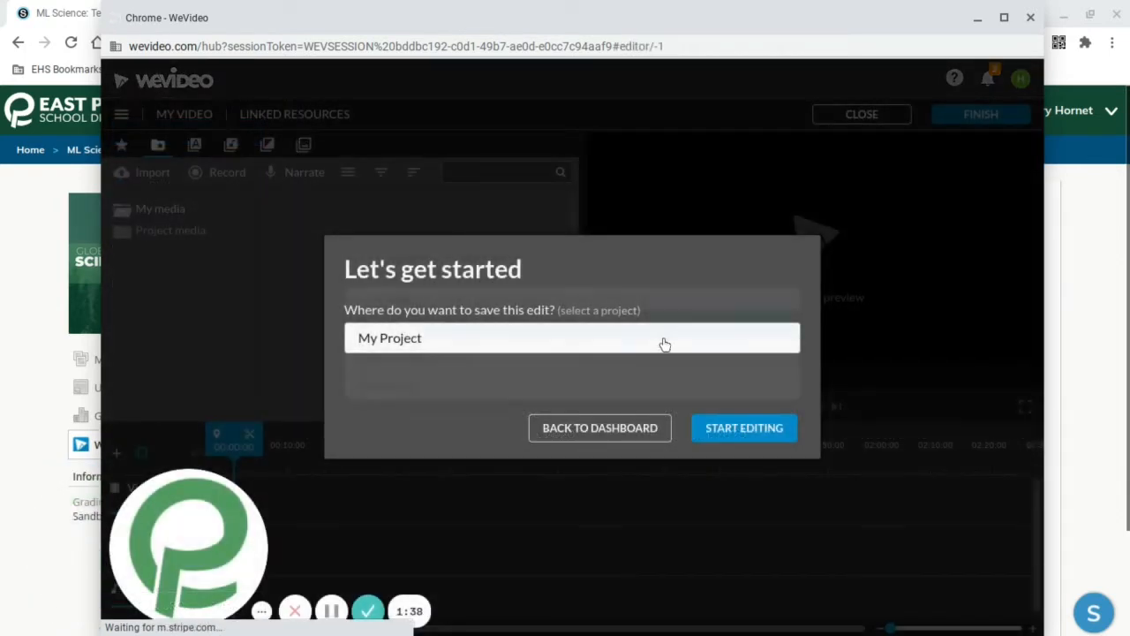
click(676, 341)
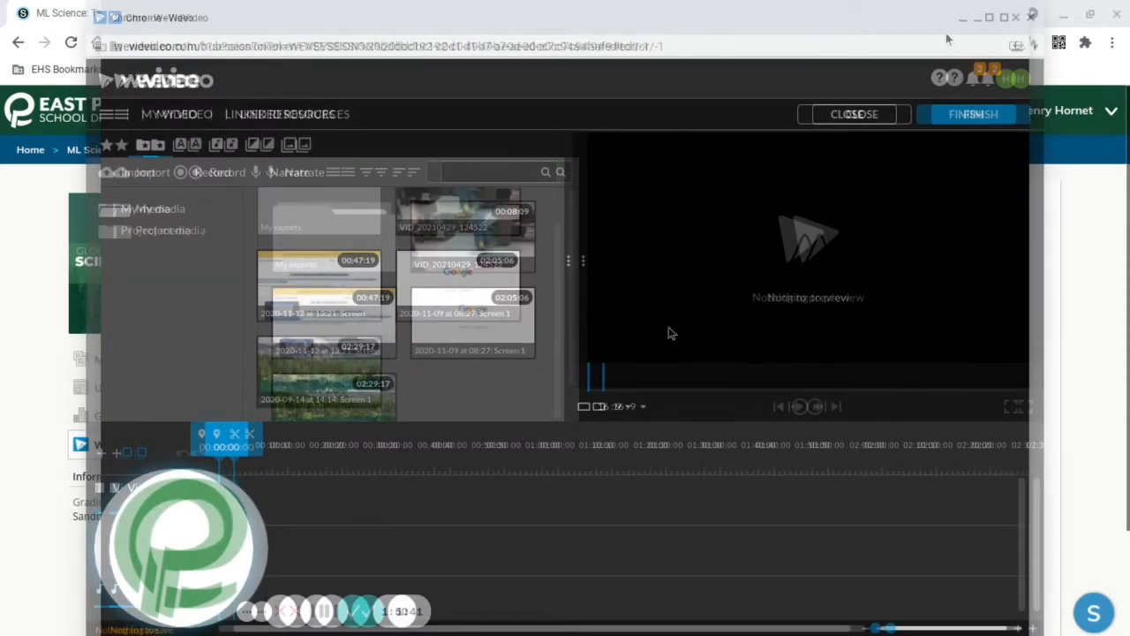
double_click(990, 28)
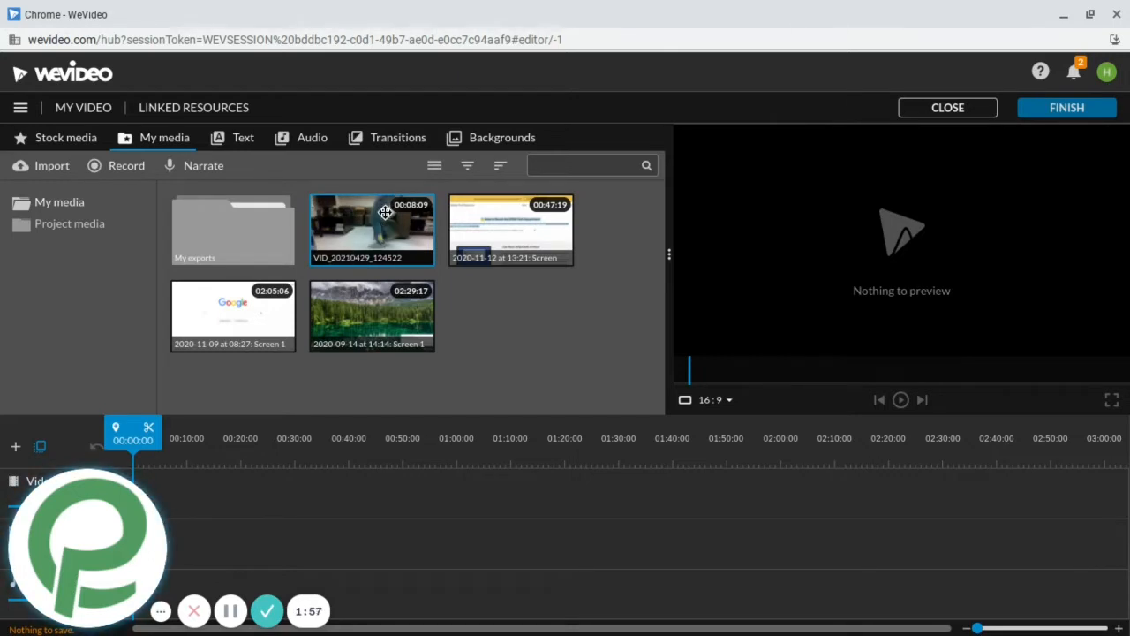
- Browse the device's video files available for import, reverse their date-modified sorting, and leave without importing anything
click(46, 167)
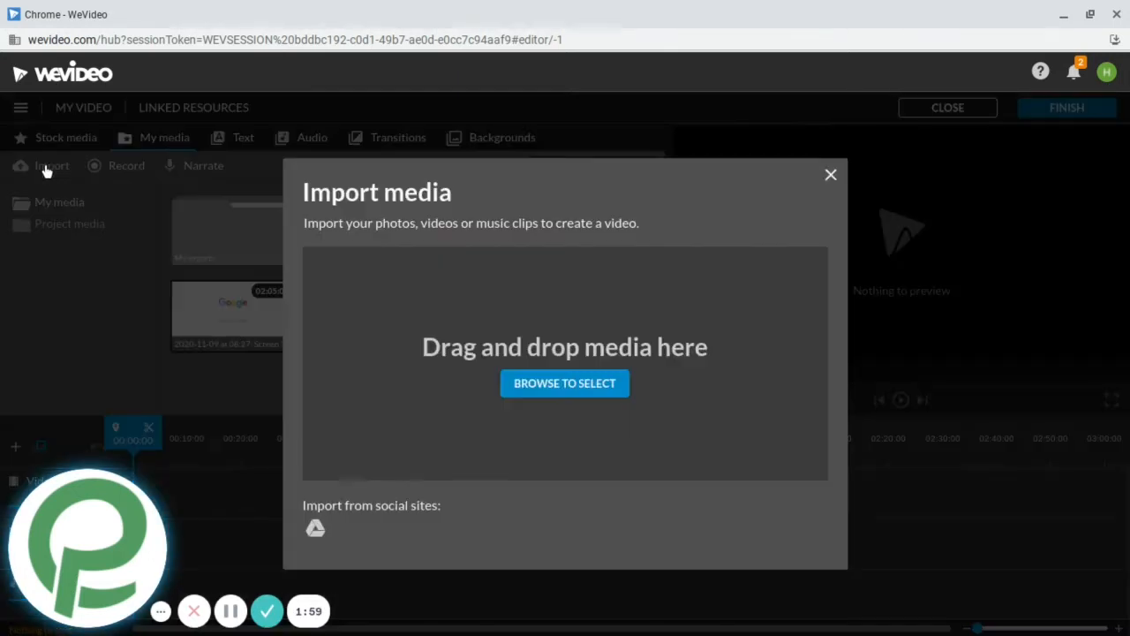
click(598, 382)
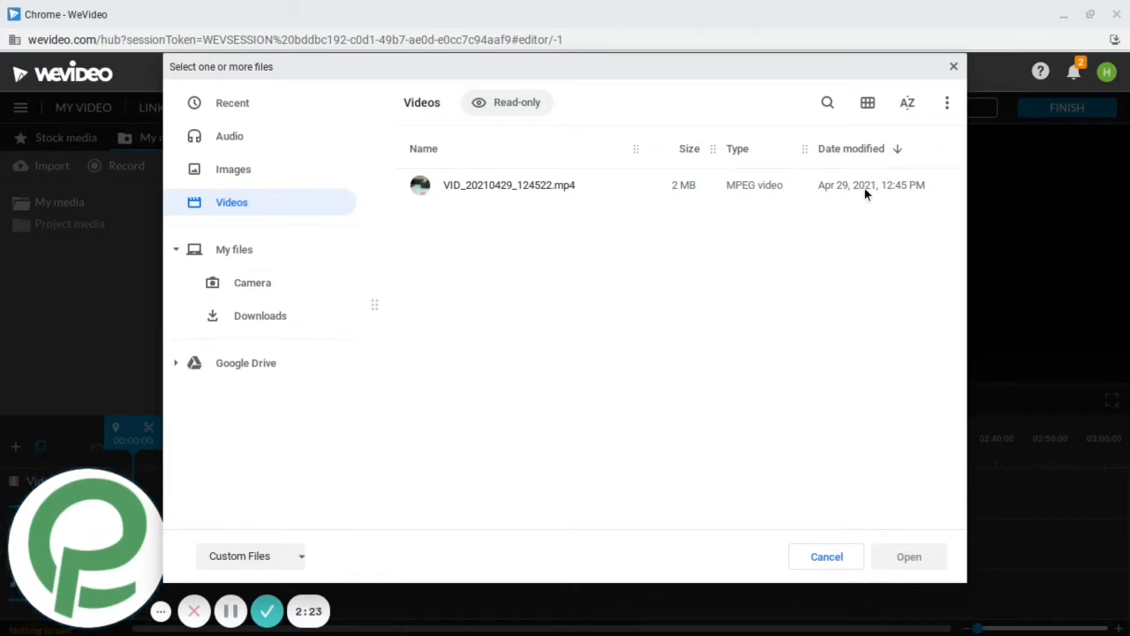
click(896, 151)
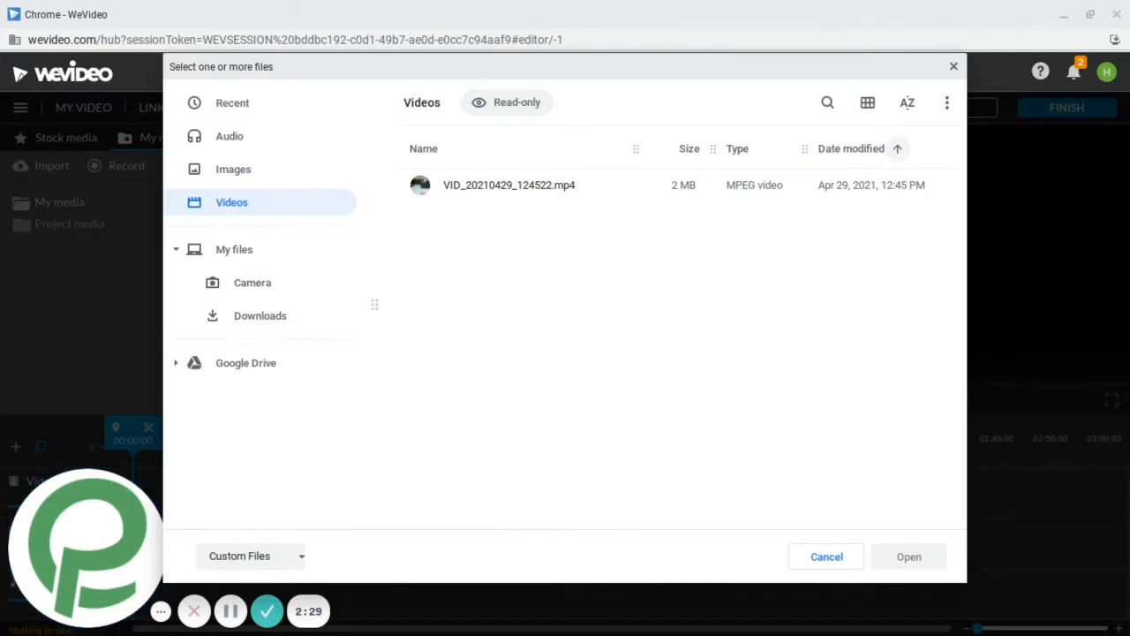
click(953, 66)
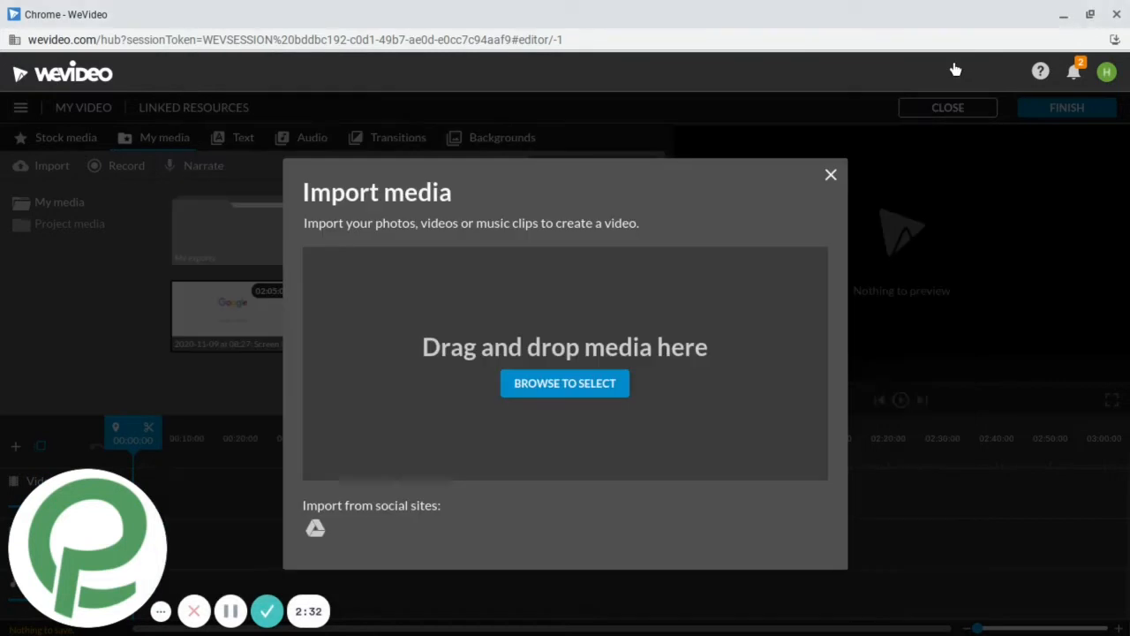
click(833, 177)
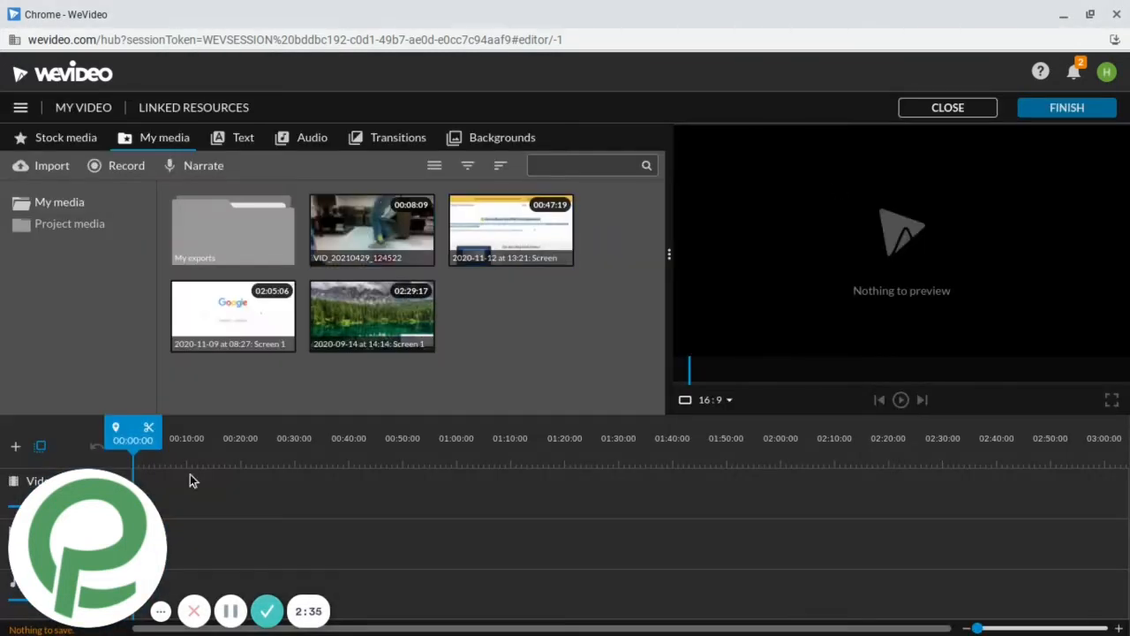
- Place the clip VID_20210429_124522 at the start of the Video 1 track
drag(106, 576, 953, 468)
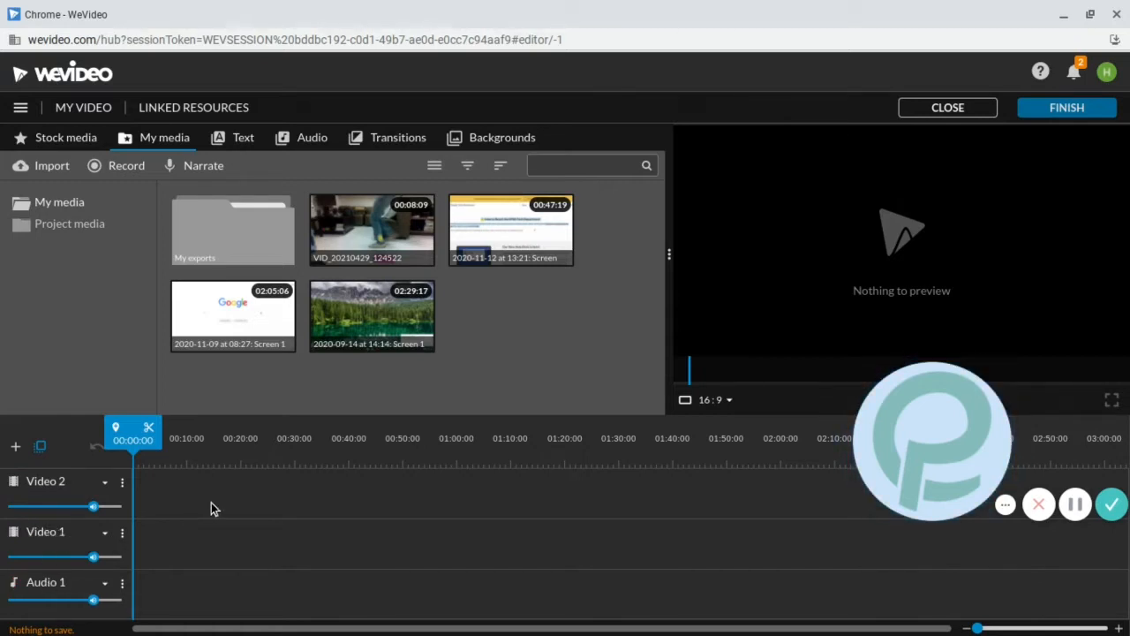
click(391, 235)
drag(279, 456, 144, 550)
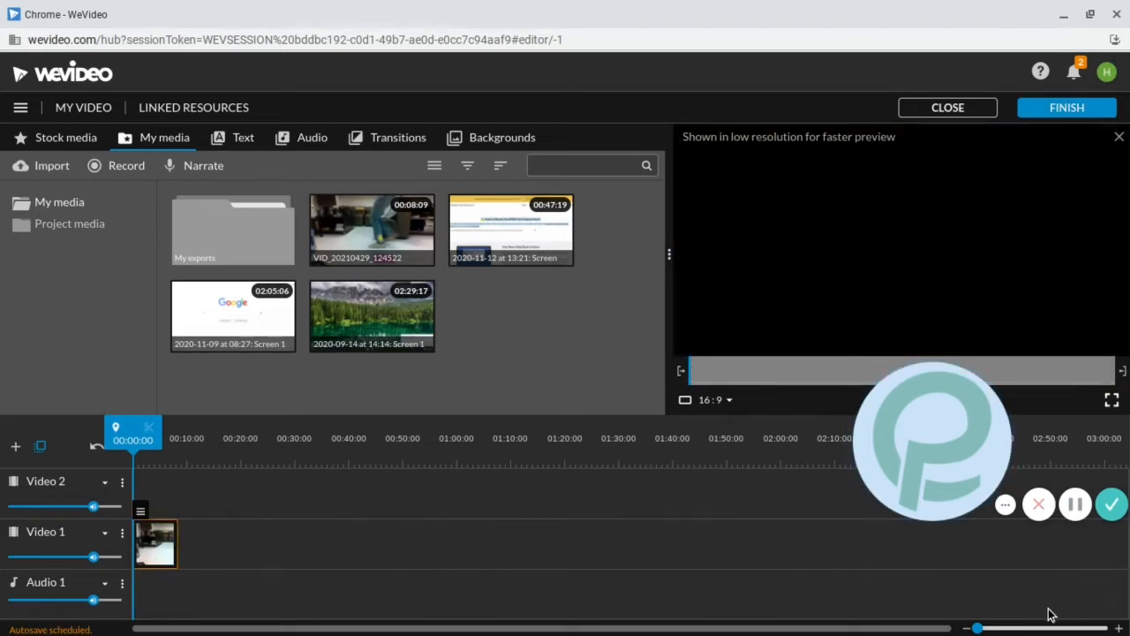
- Find the frame just before the walker enters the scene and split the Video 1 clip at 00:03:12
drag(978, 628, 996, 628)
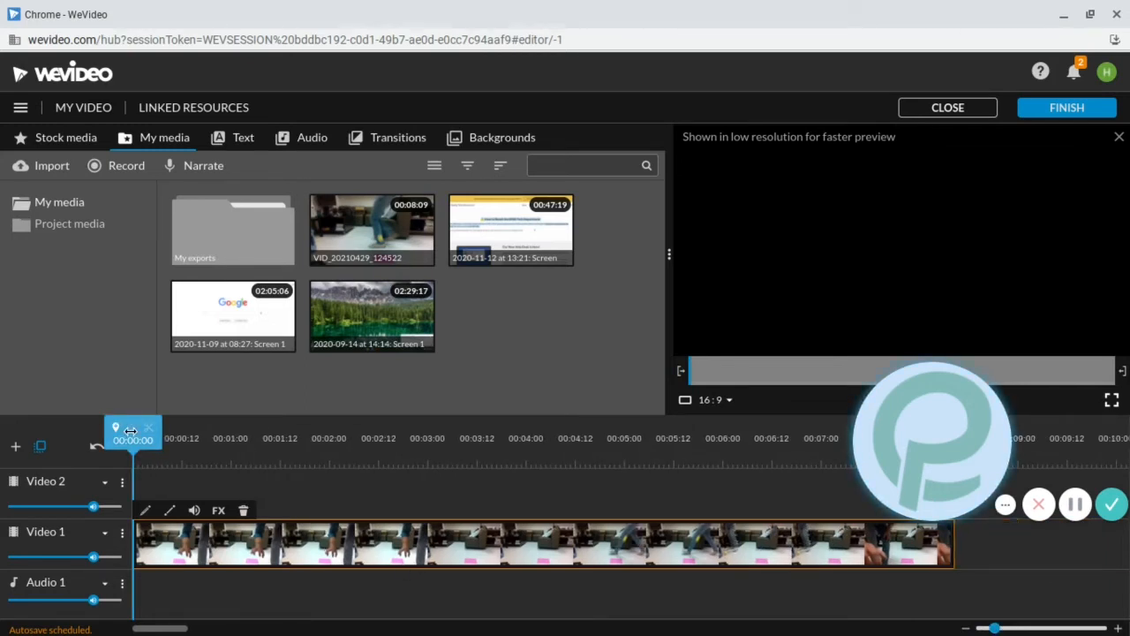
drag(129, 431, 250, 434)
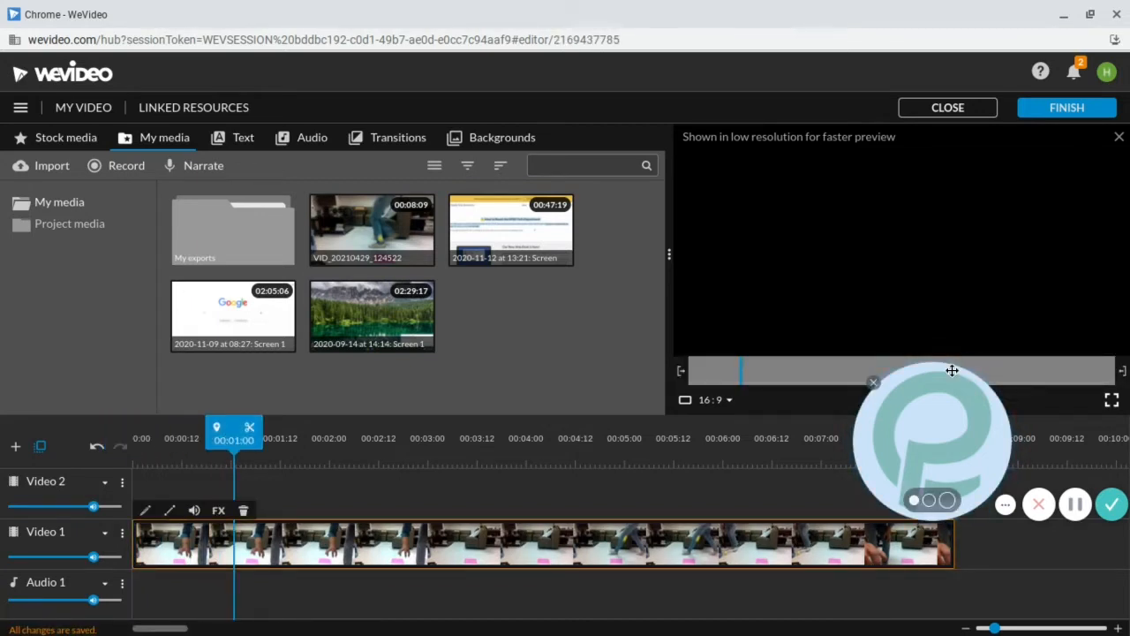
drag(937, 422, 883, 508)
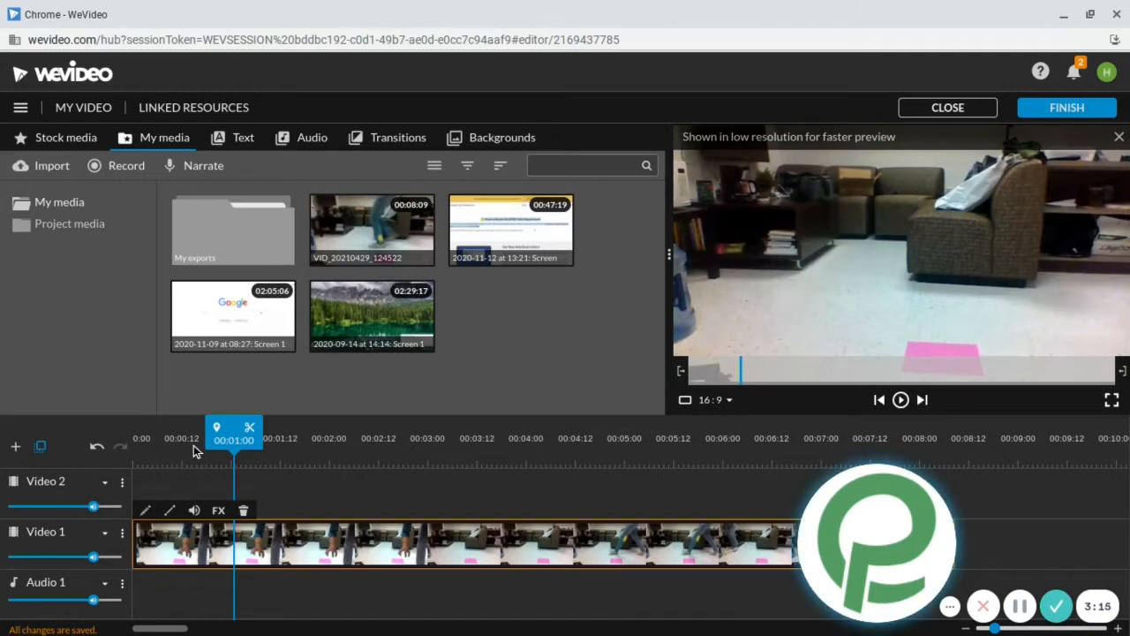
drag(228, 441, 299, 444)
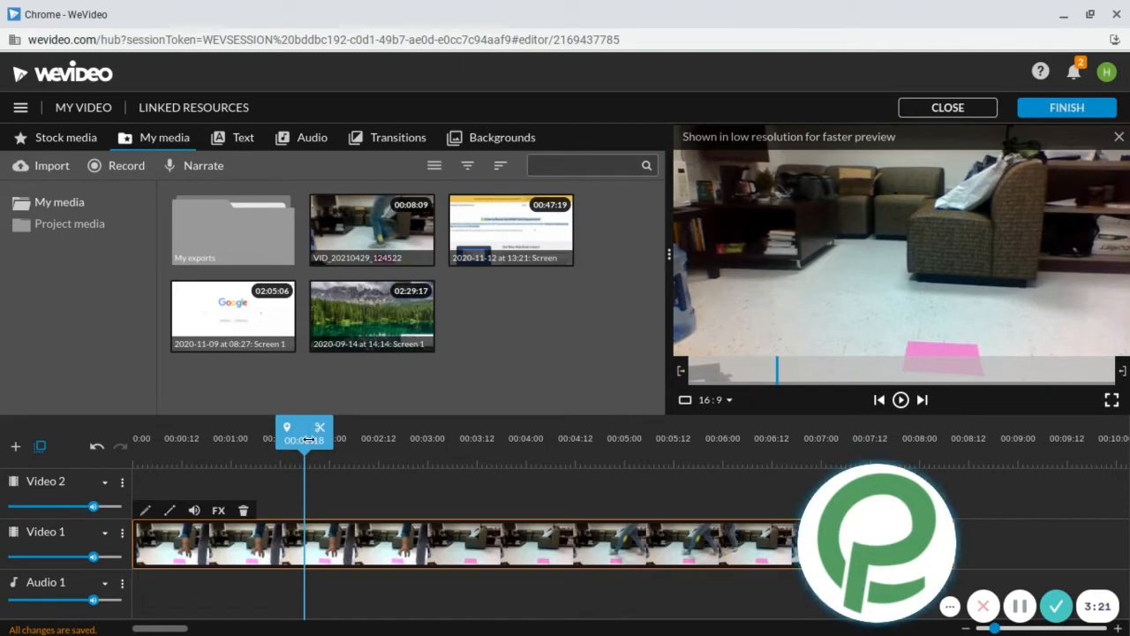
drag(303, 439, 517, 446)
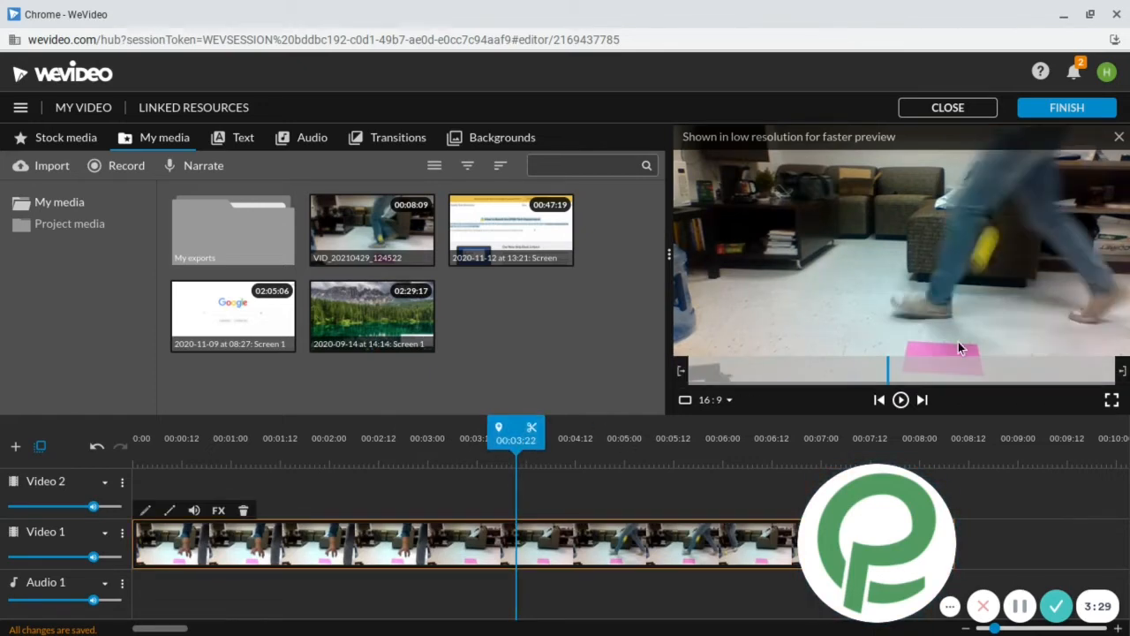
drag(529, 439, 488, 442)
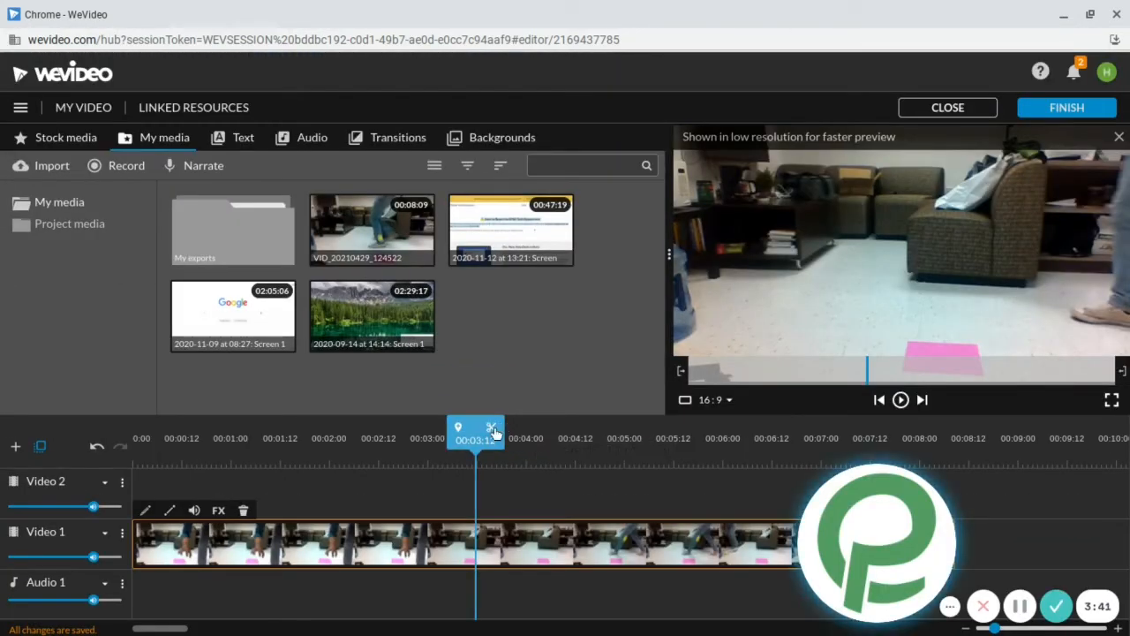
click(492, 428)
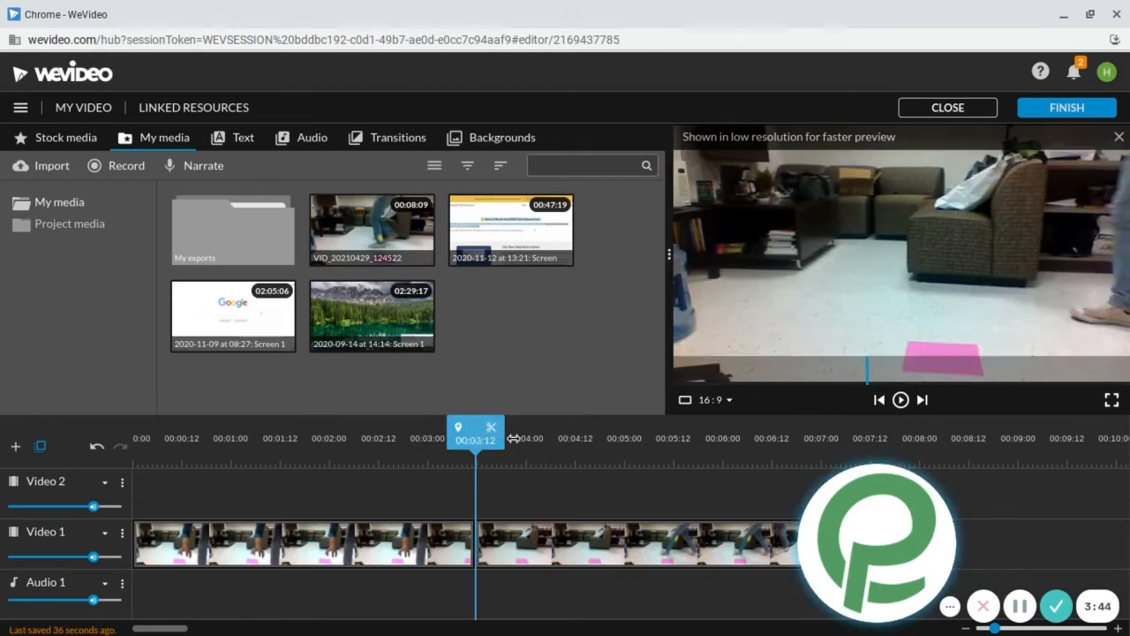
- Split the remaining Video 1 clip at 00:04:10 and move the short middle segment straight up to the Video 2 track
drag(476, 439, 577, 441)
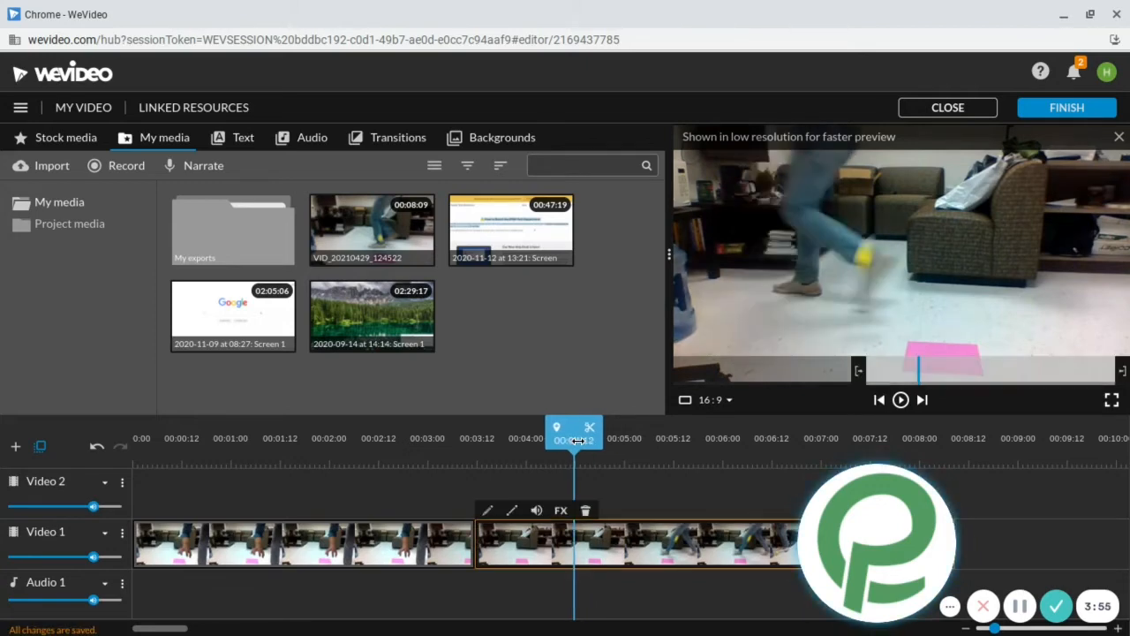
right_click(578, 441)
click(572, 441)
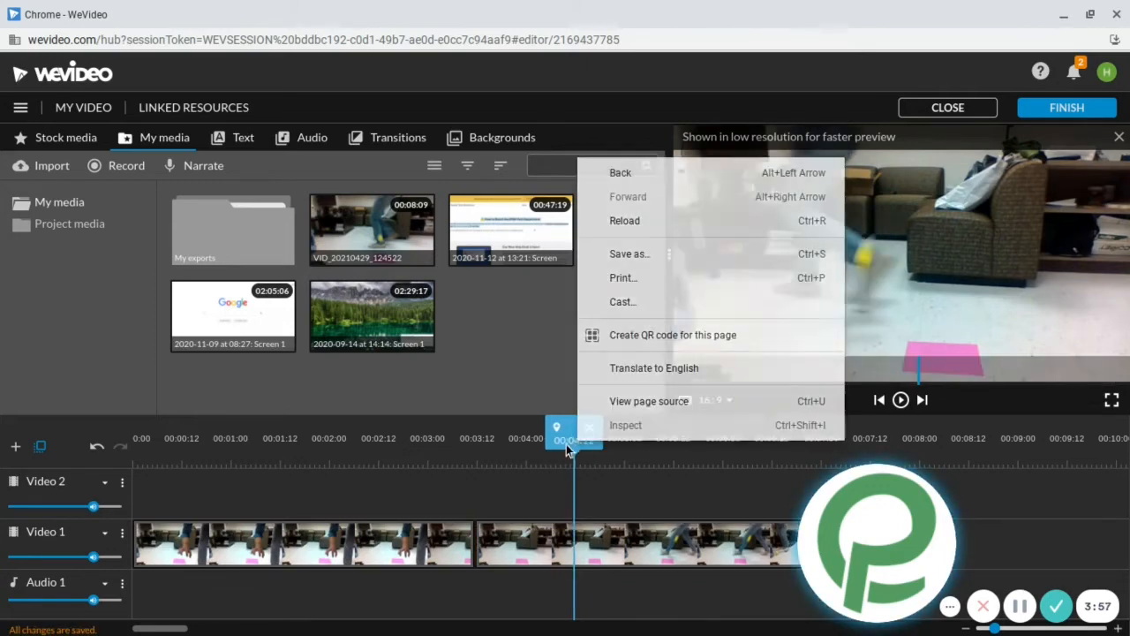
drag(565, 445, 559, 446)
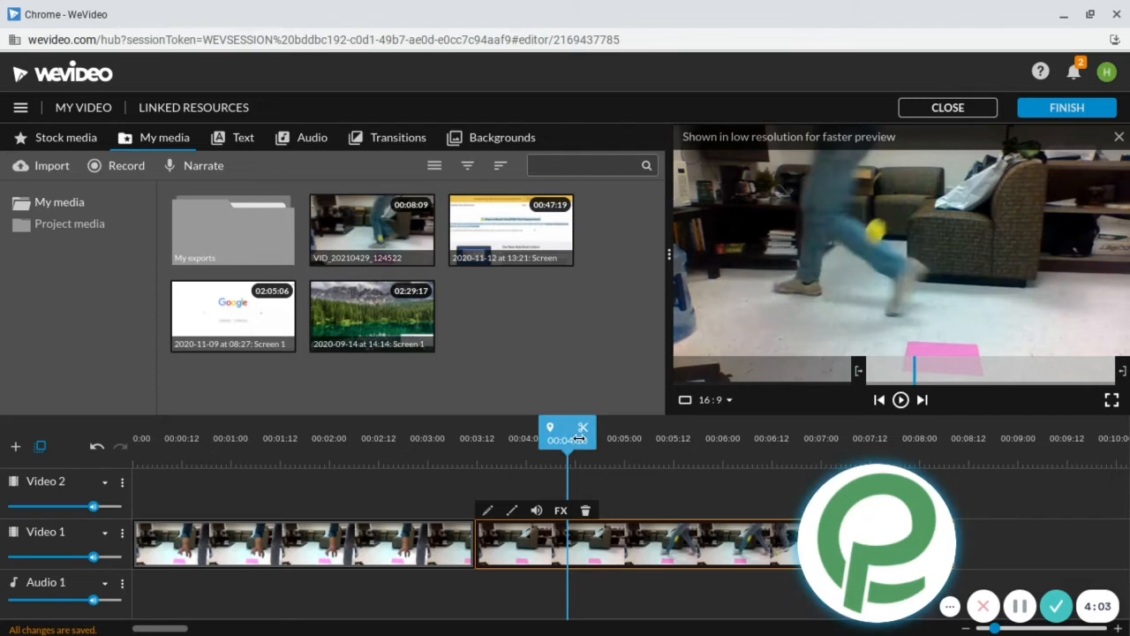
click(582, 430)
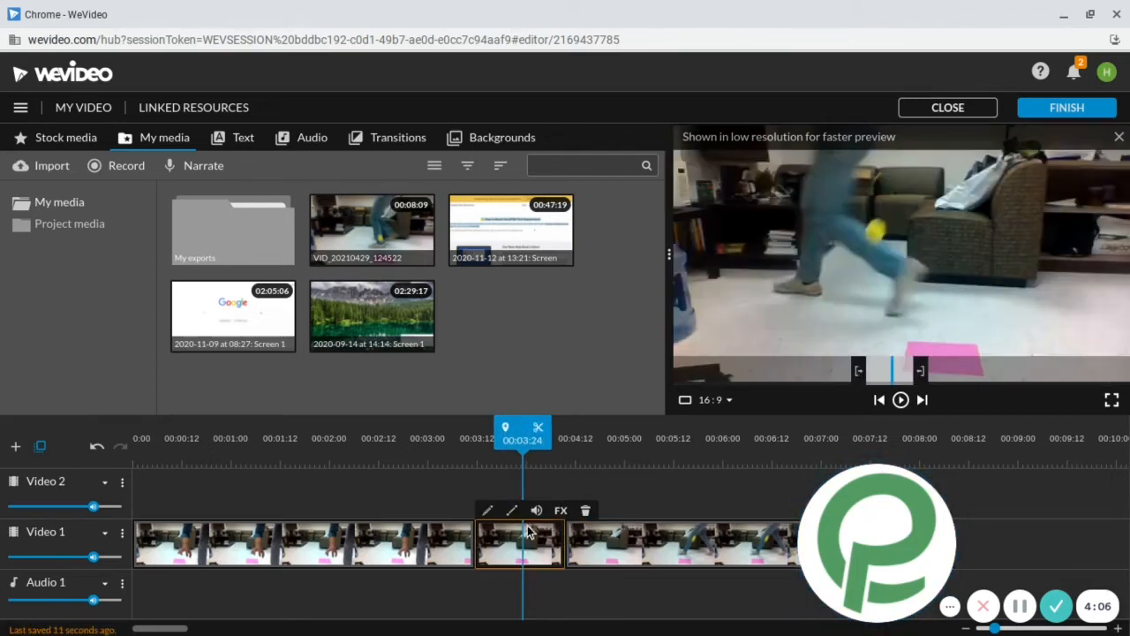
drag(526, 545, 534, 491)
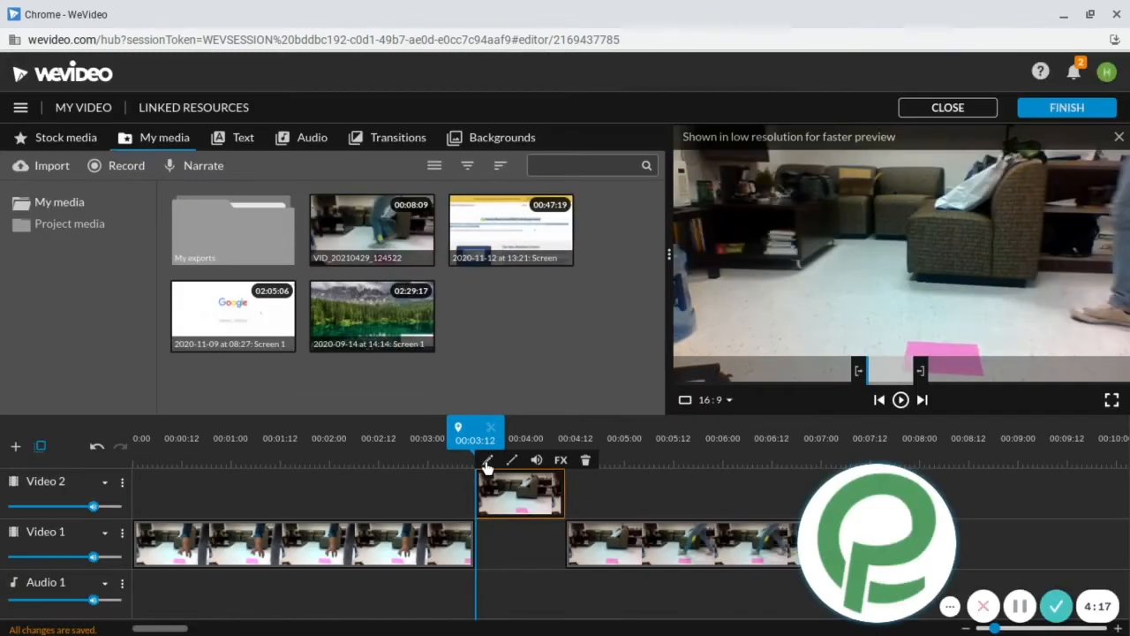
- Slow the short Video 2 segment down to a speed value of -4x and save the change
click(490, 461)
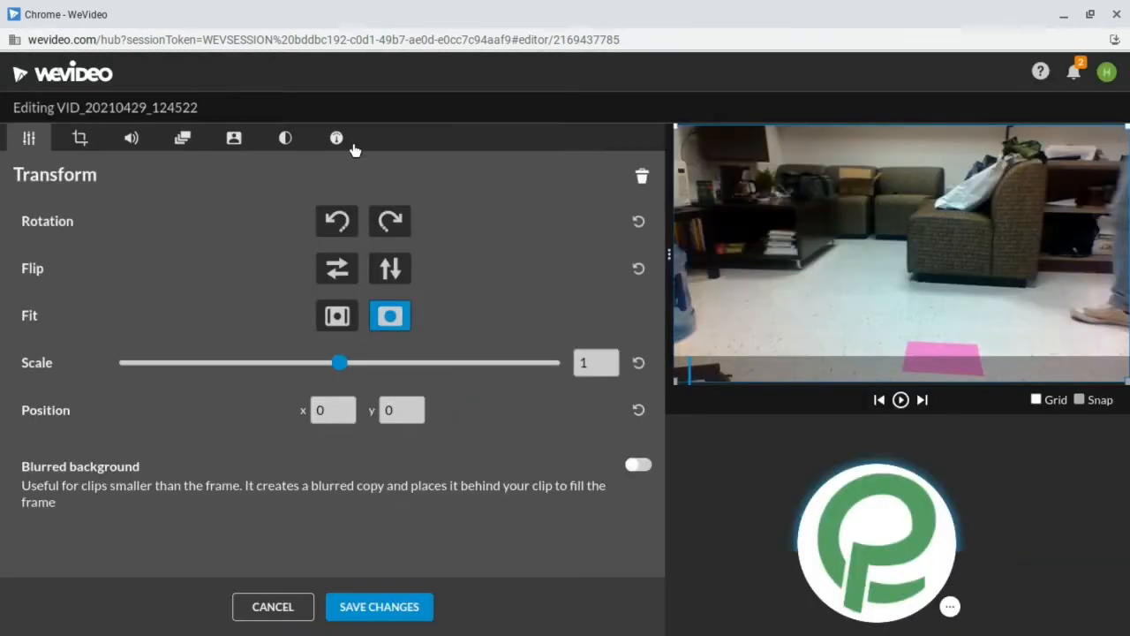
click(335, 140)
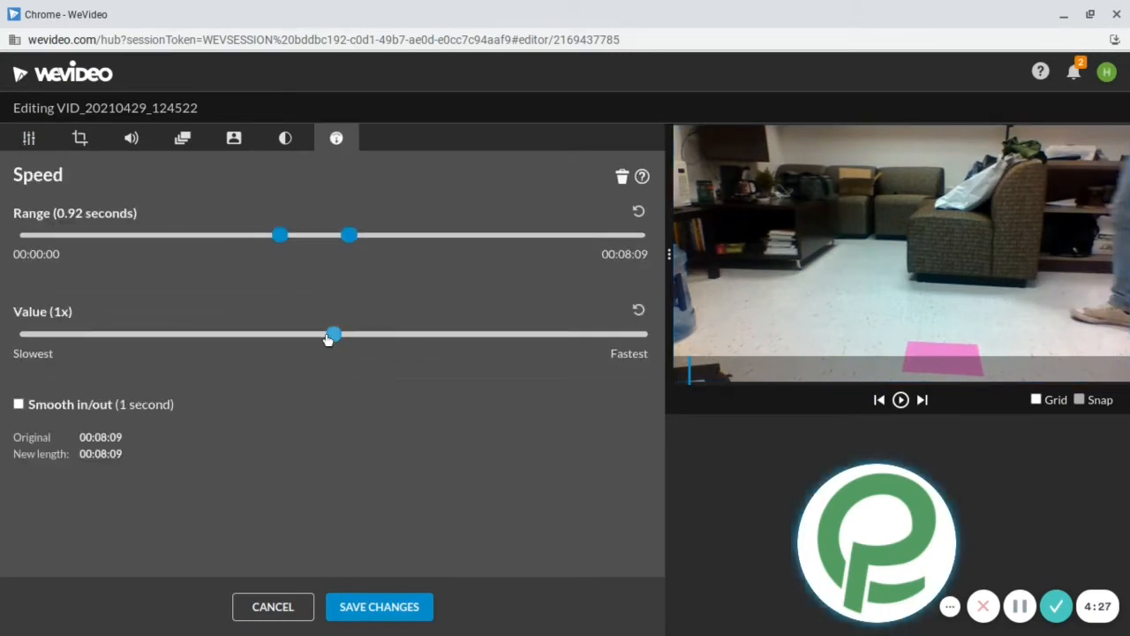
drag(331, 336, 510, 336)
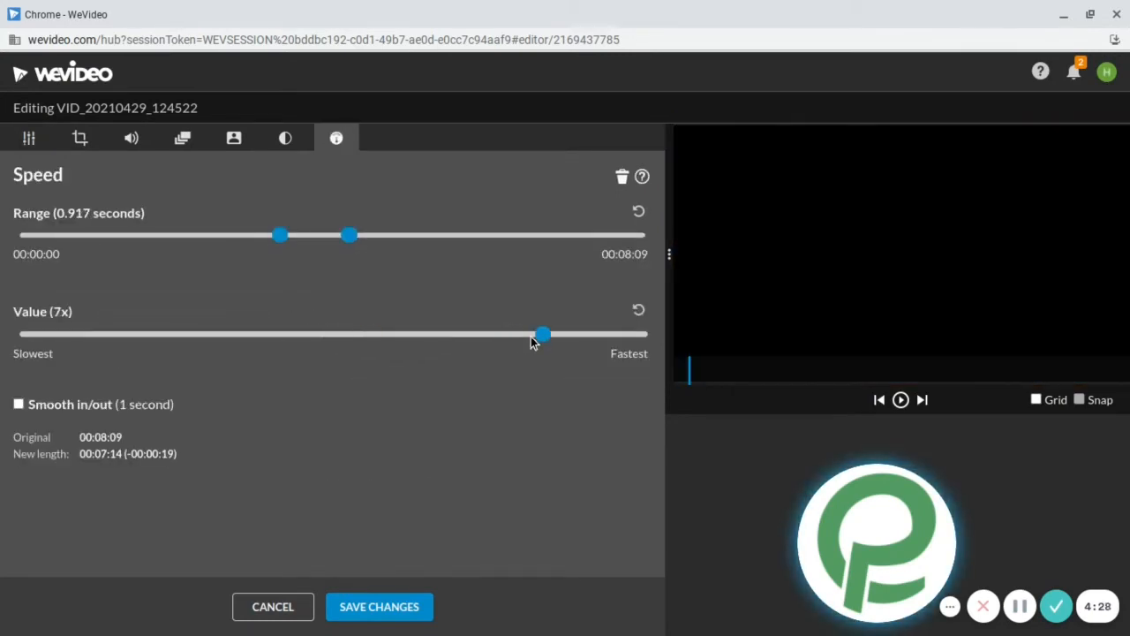
drag(543, 337, 272, 342)
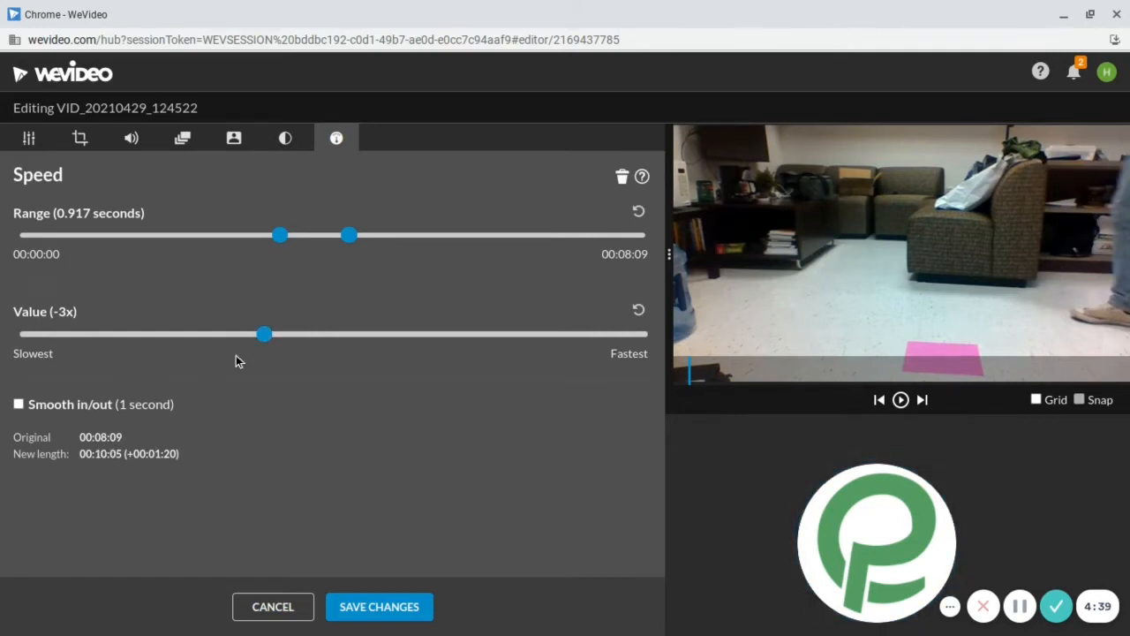
drag(265, 334, 242, 340)
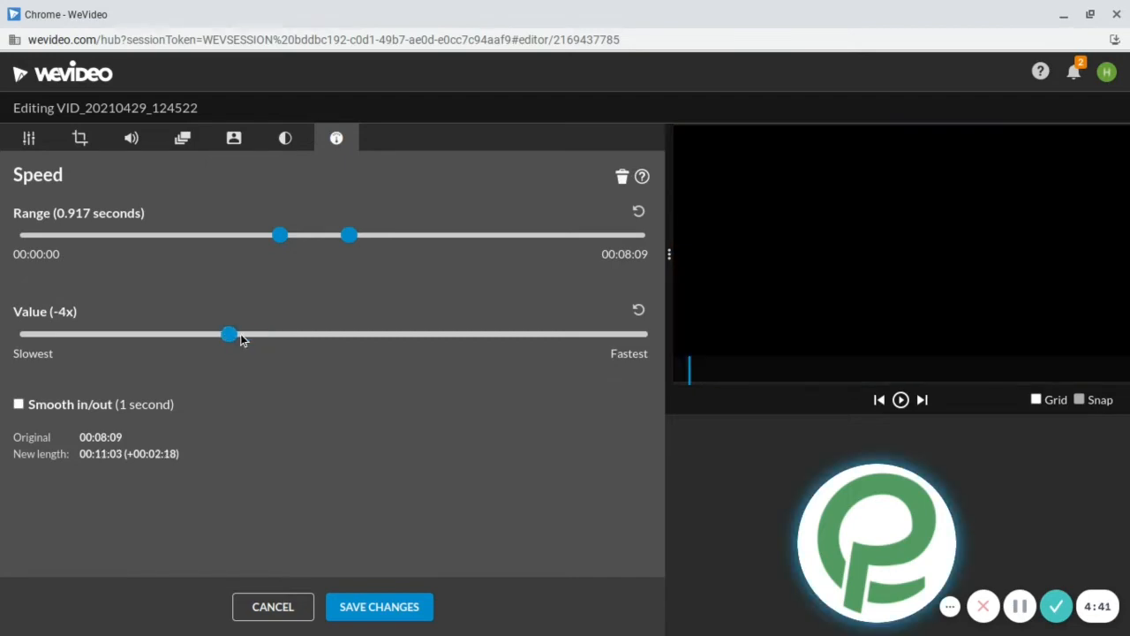
scroll(112, 459, up, 5)
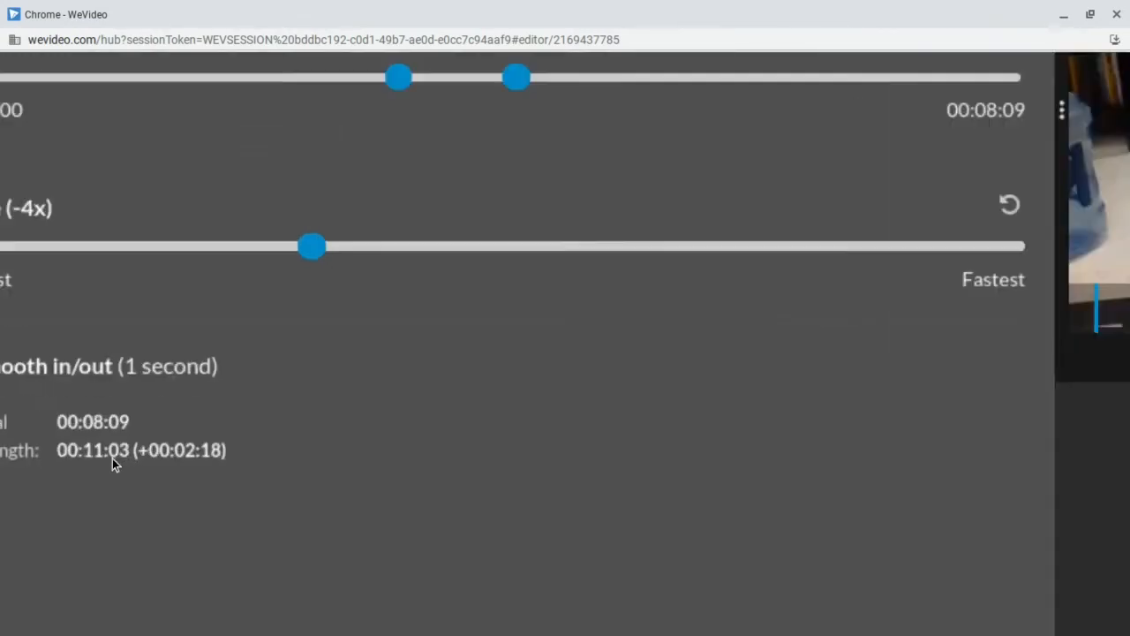
scroll(112, 459, right, 1)
scroll(112, 459, left, 2)
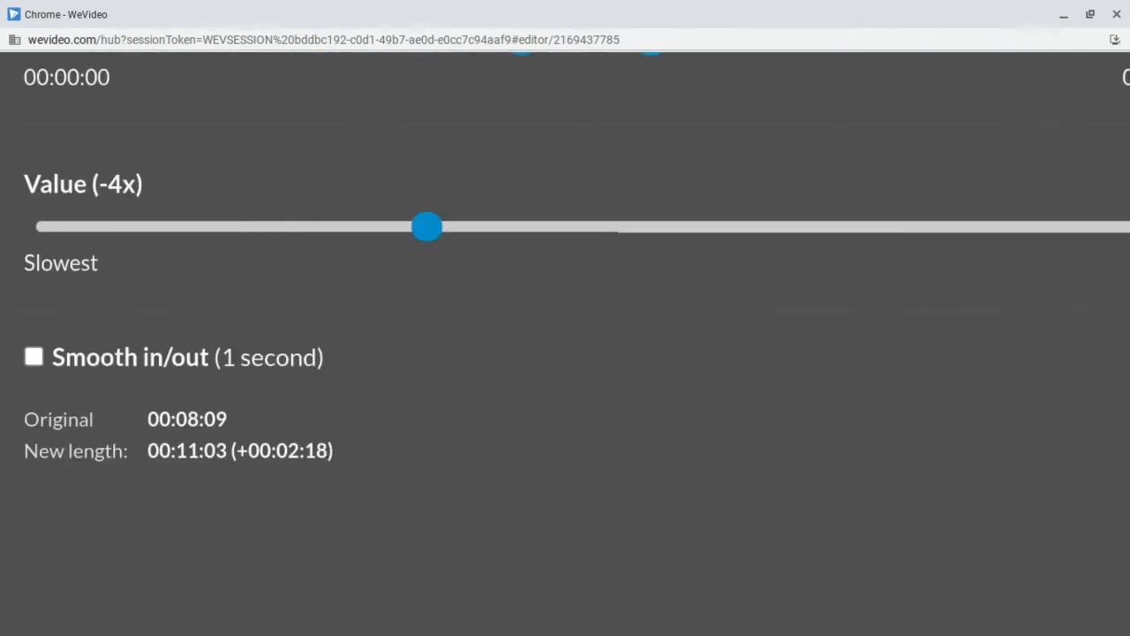
scroll(112, 458, down, 5)
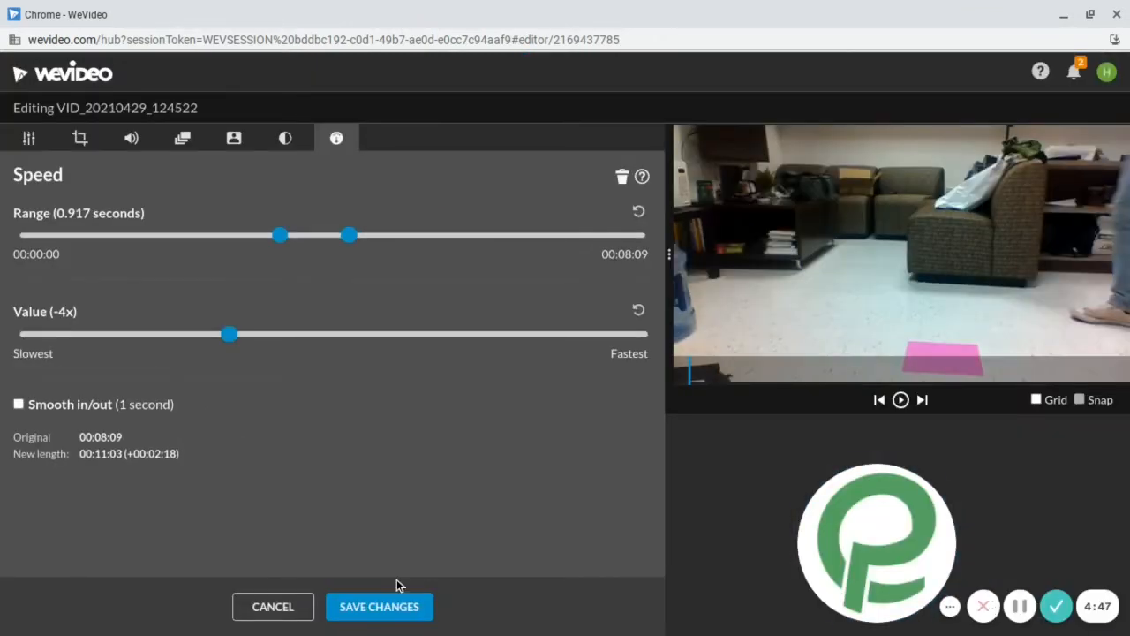
click(383, 606)
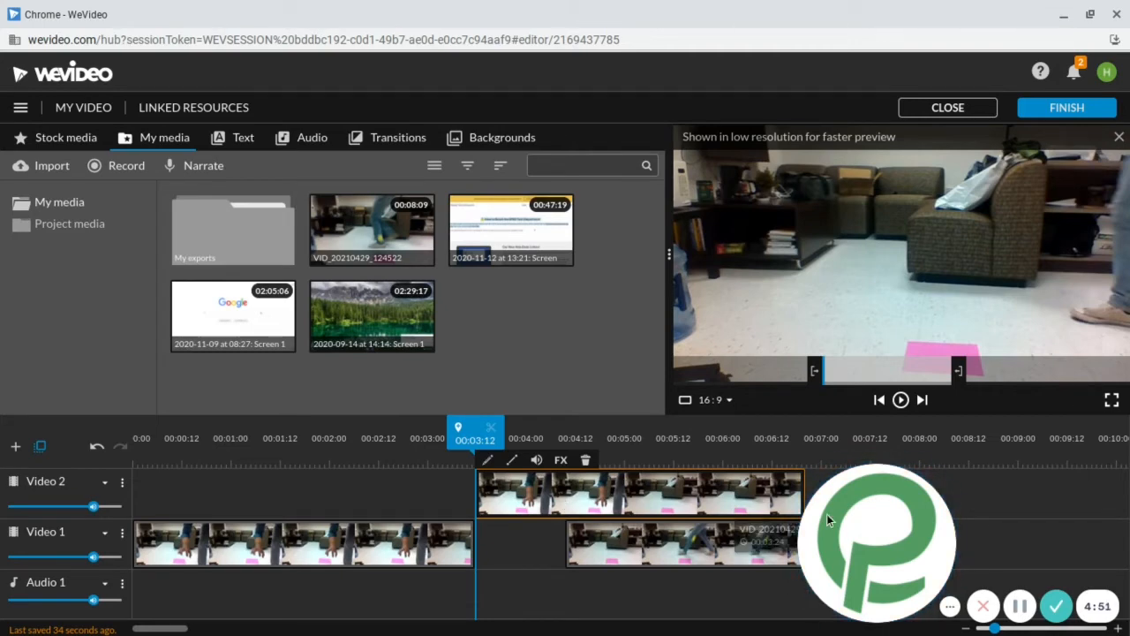
- Move the last Video 1 segment to 00:06:21, directly after the slowed Video 2 segment, and play the edit from 00:03:05
drag(819, 534, 84, 538)
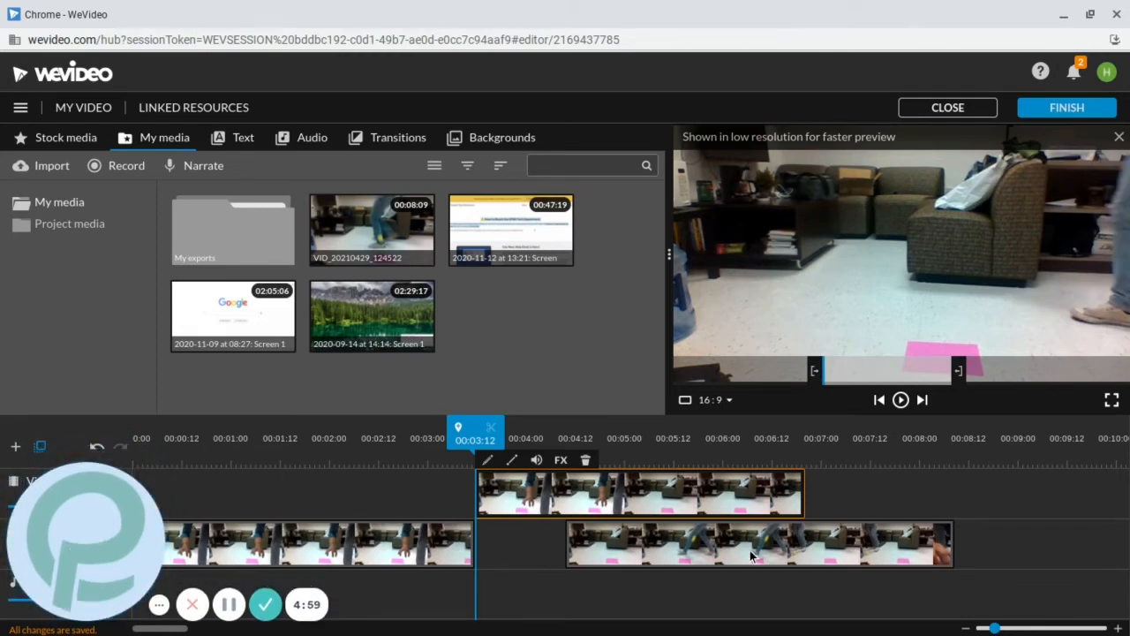
click(700, 550)
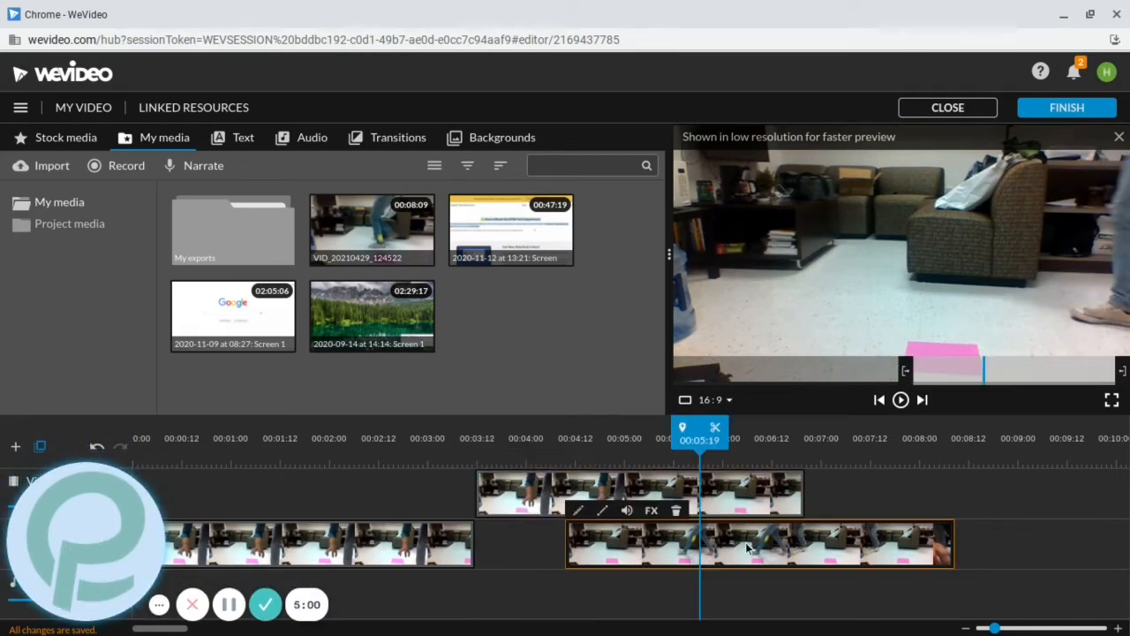
drag(746, 549, 895, 536)
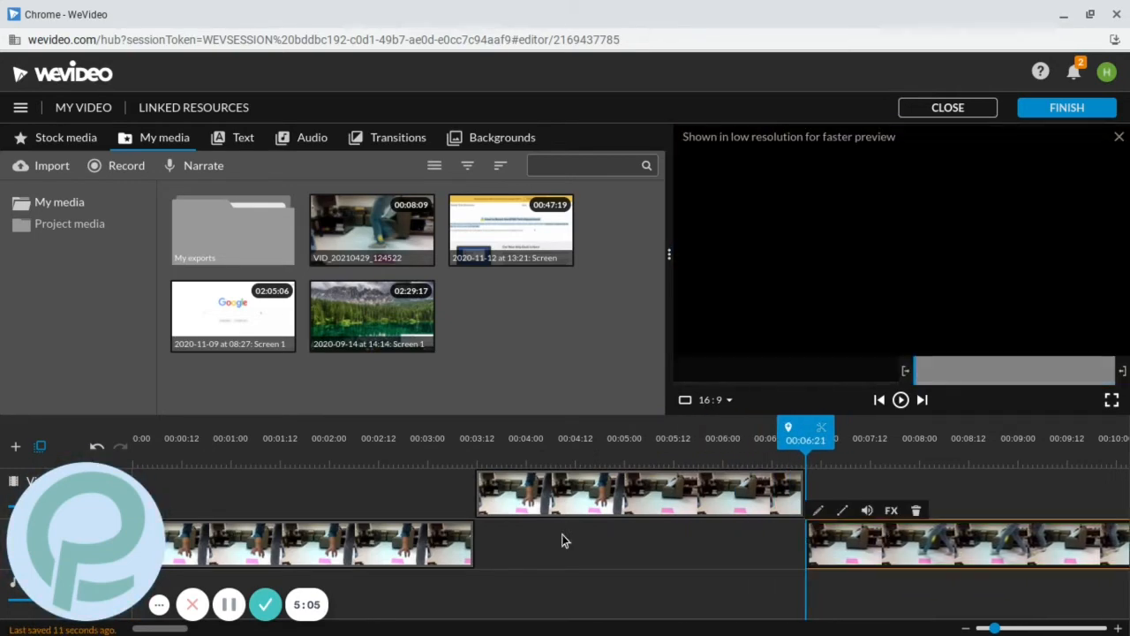
click(449, 448)
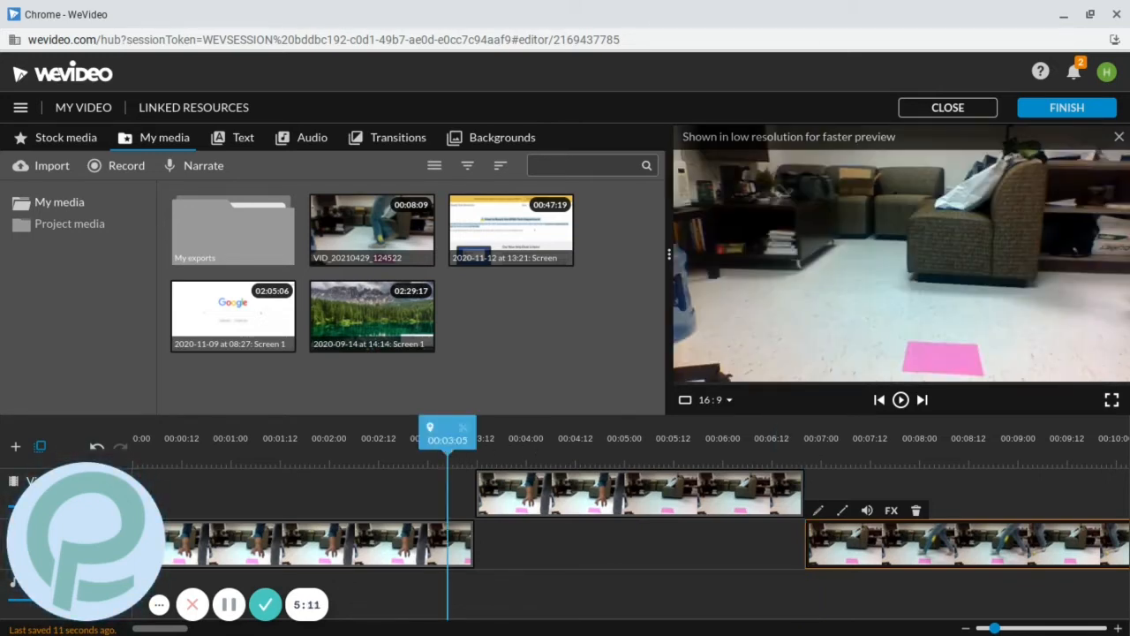
click(901, 399)
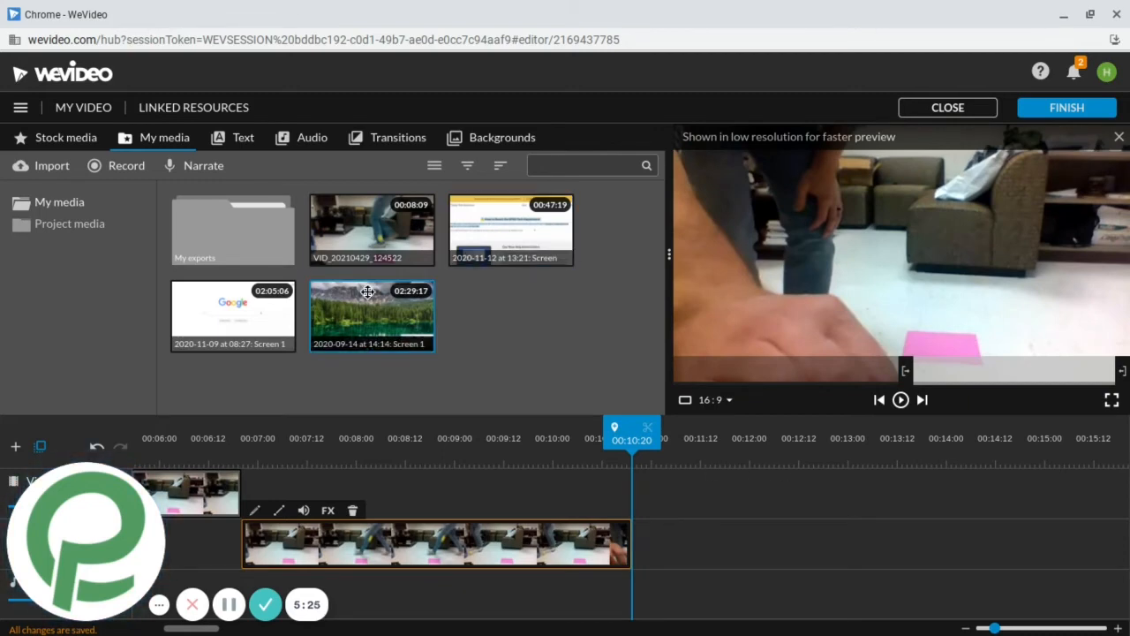
- Place another copy of VID_20210429_124522 on Video 1 at 00:10:20 and find the frame at 00:12:22
drag(735, 463, 662, 542)
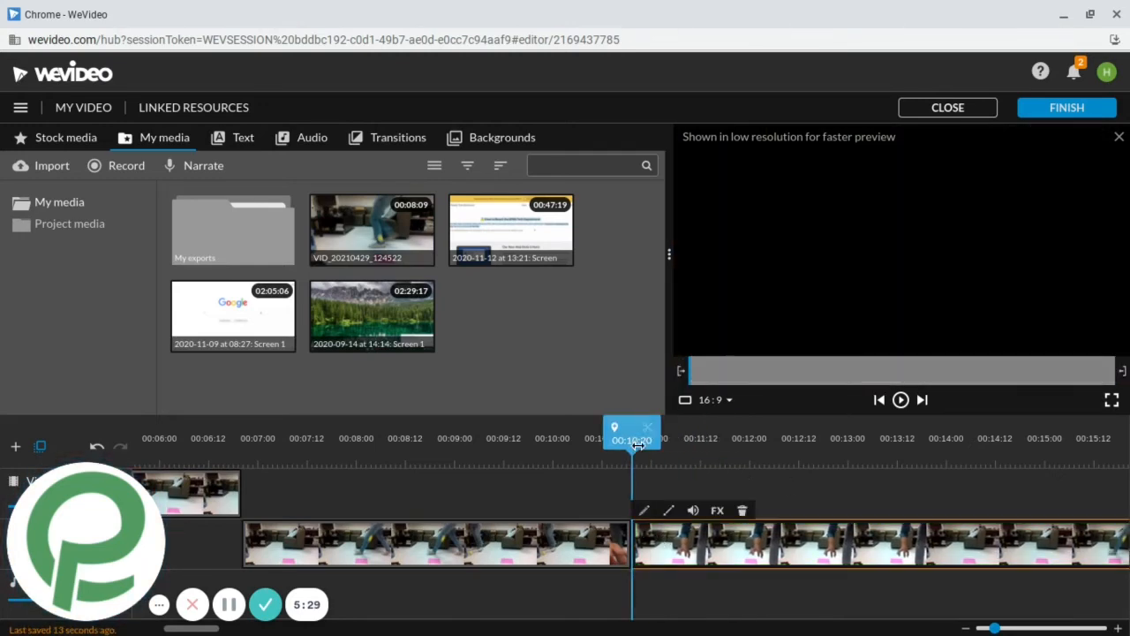
drag(721, 461, 845, 446)
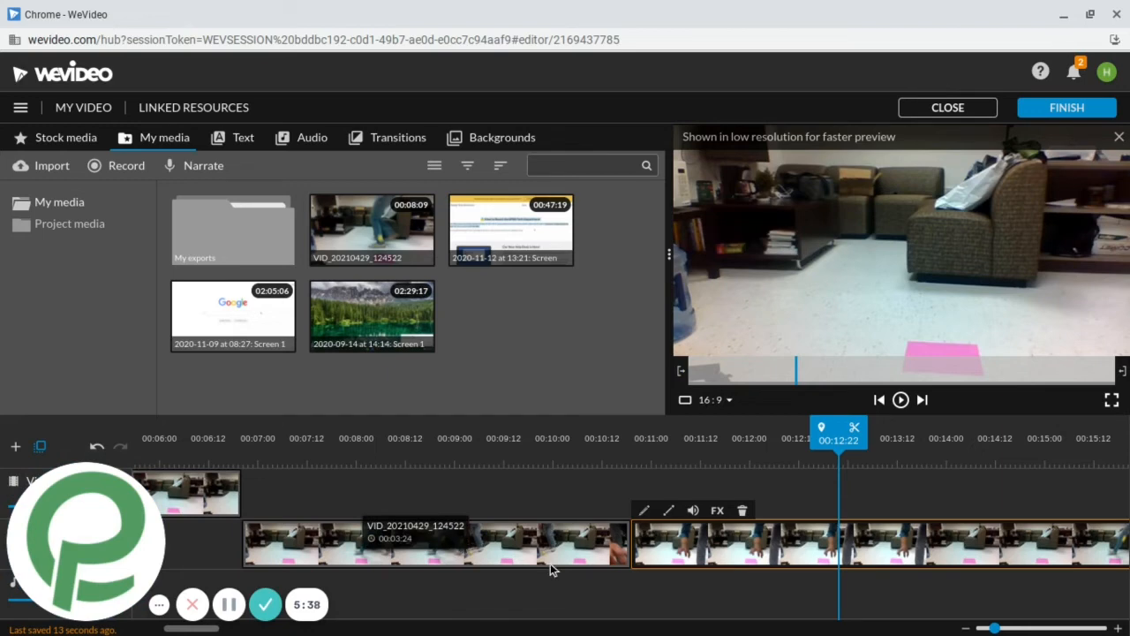
- Add a new video track named Video 3 to the timeline
scroll(526, 499, right, 3)
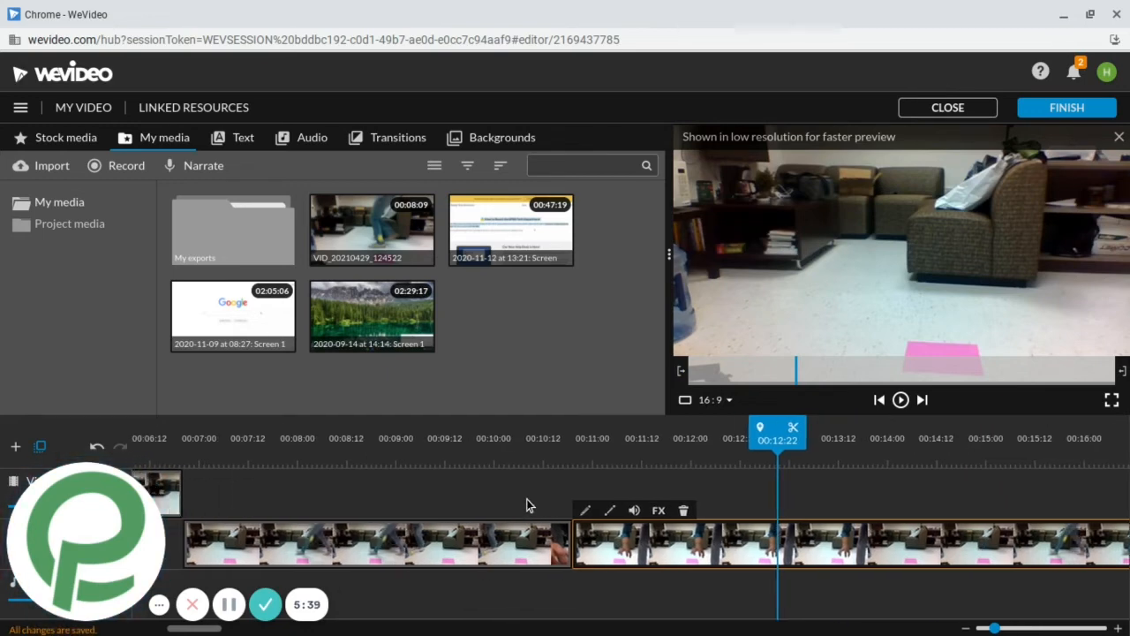
scroll(526, 498, left, 5)
scroll(526, 498, left, 4)
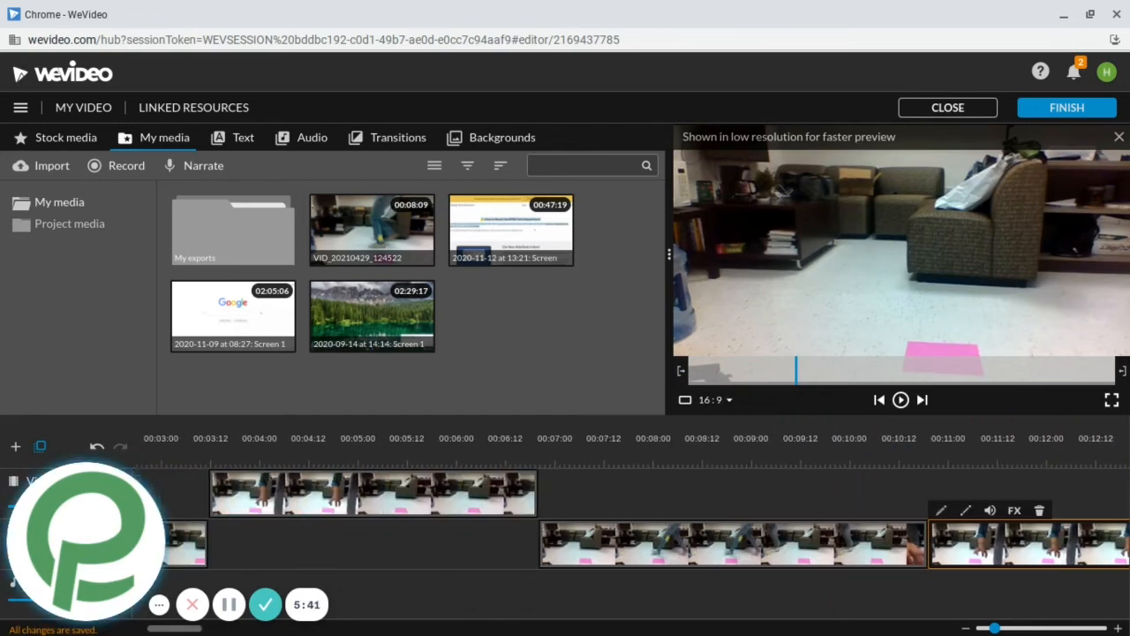
scroll(210, 509, left, 3)
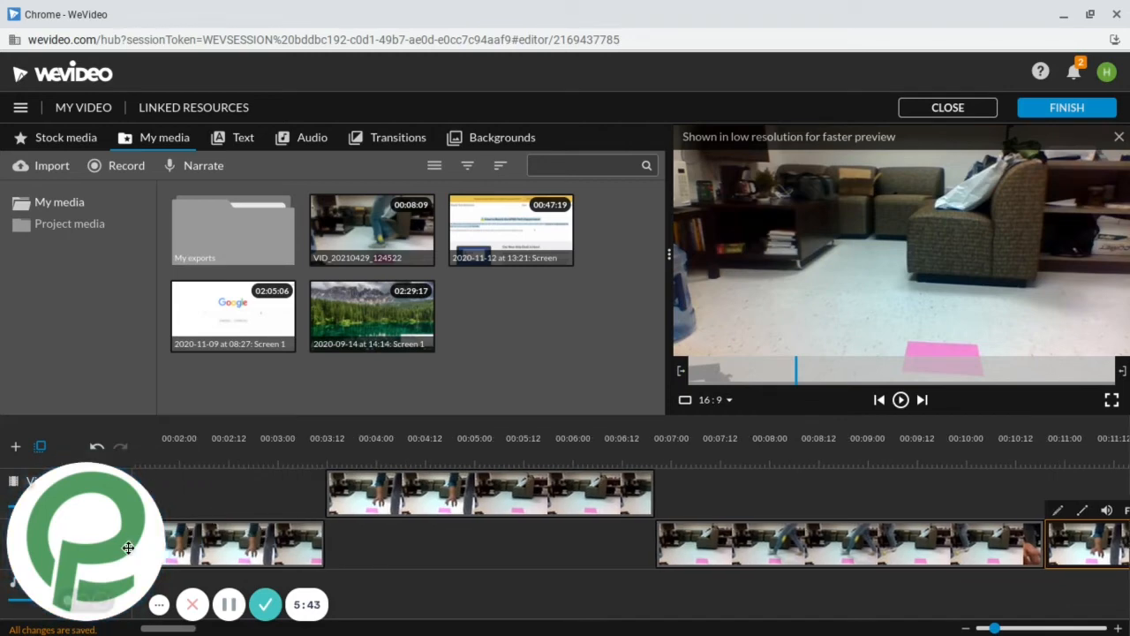
drag(128, 548, 909, 531)
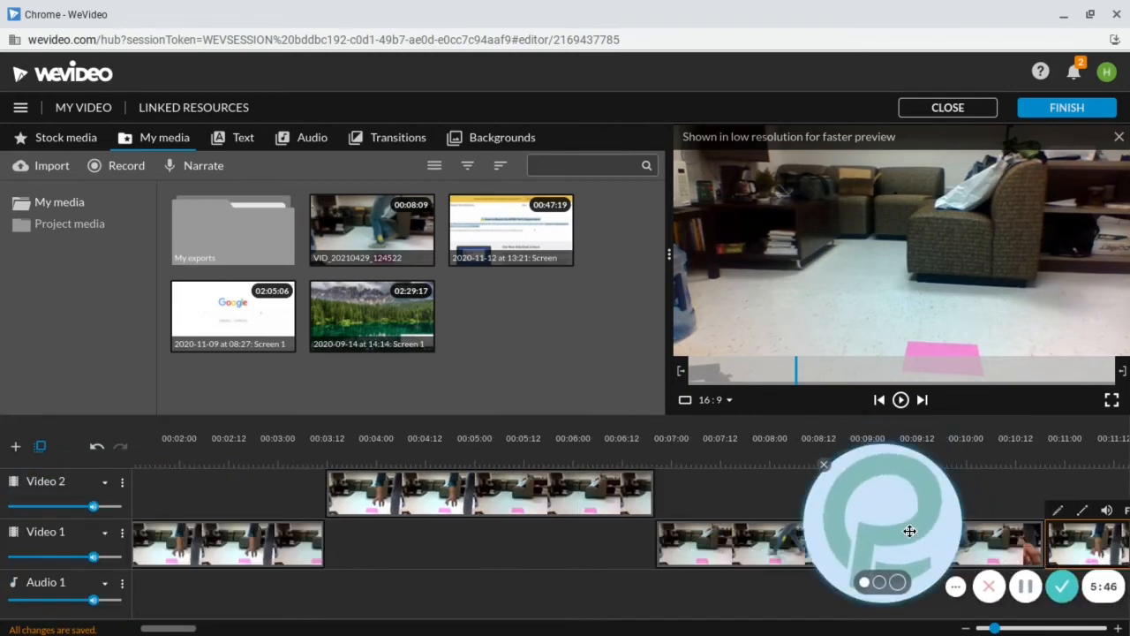
click(14, 447)
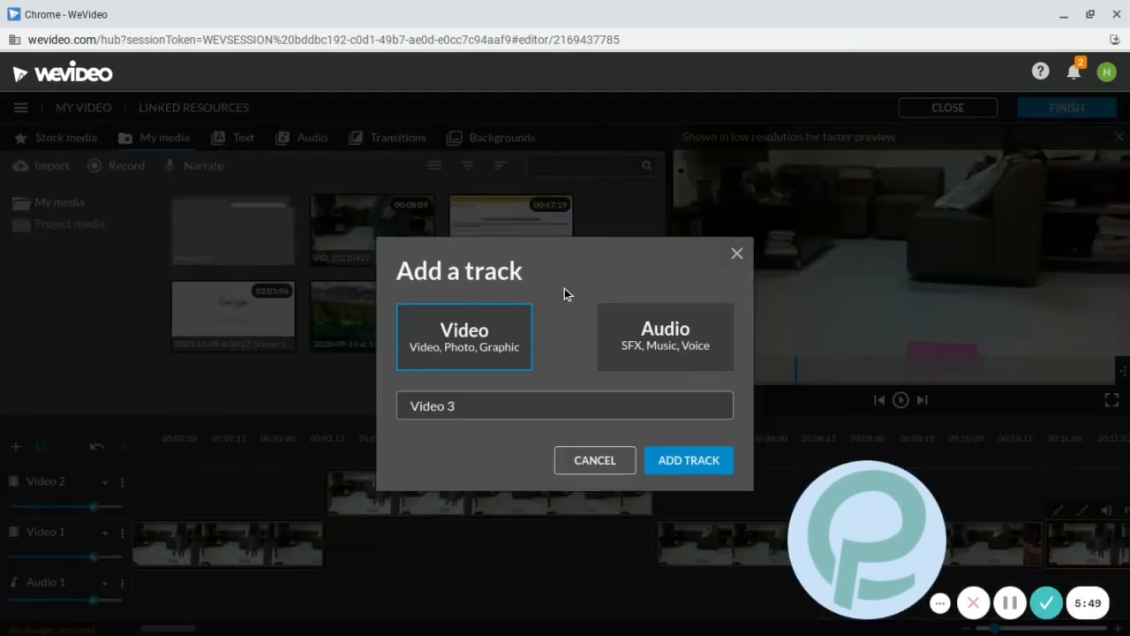
click(688, 460)
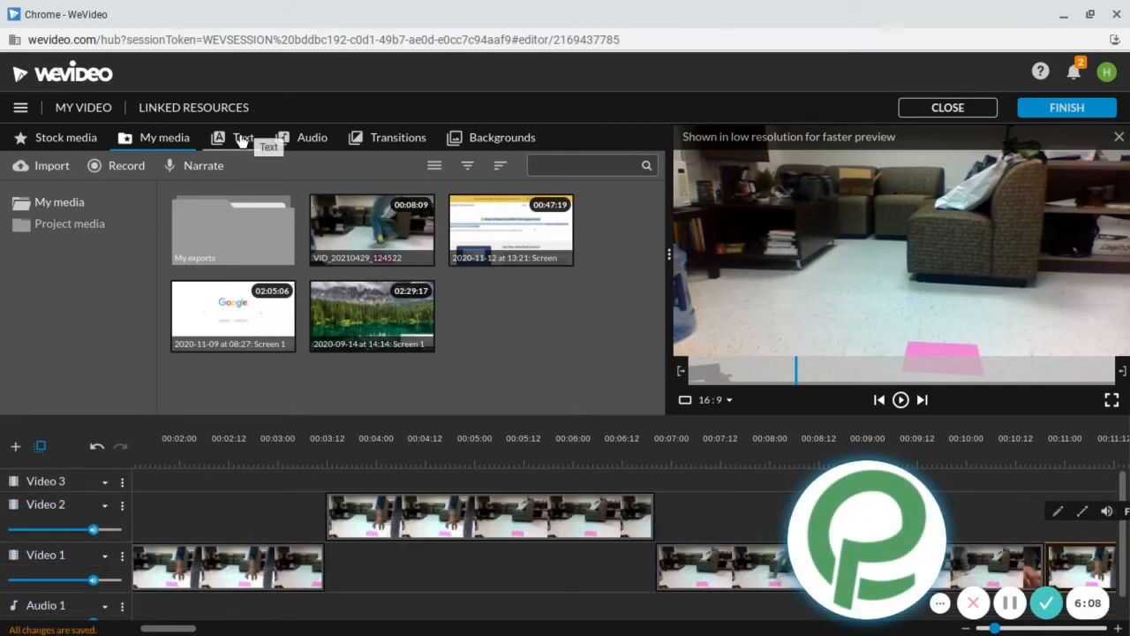
- Place the Trailer - Slasher motion title on Video 3 above the slowed segment and trim it to end with that segment at 00:06:21
click(243, 138)
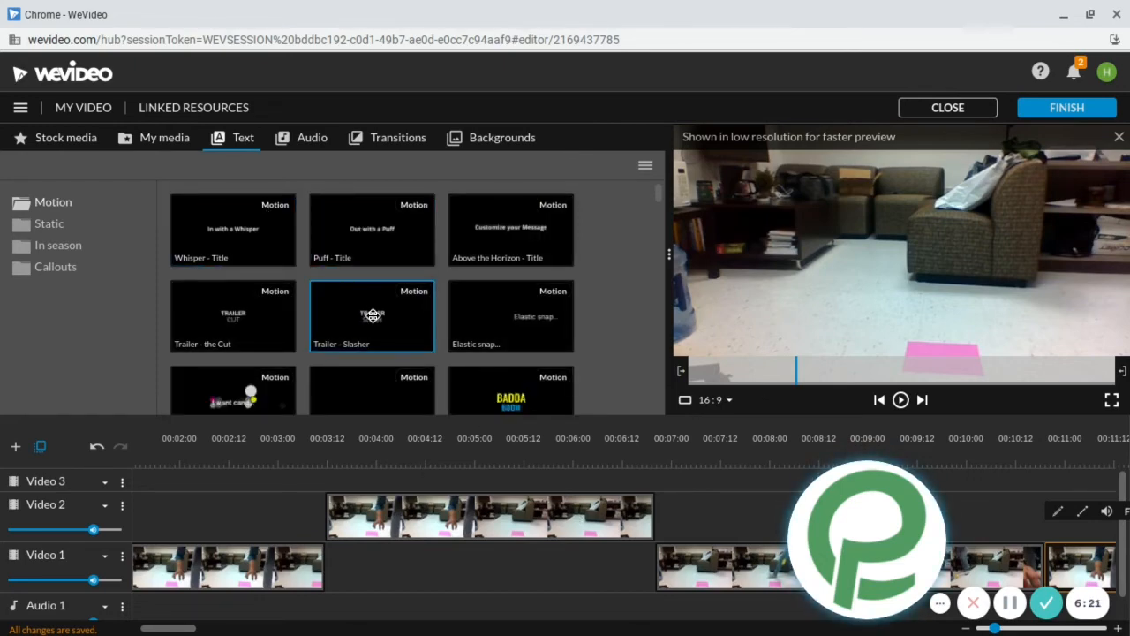
mouse_move(372, 316)
mouse_down()
mouse_move(398, 361)
mouse_move(368, 439)
mouse_move(331, 484)
mouse_up()
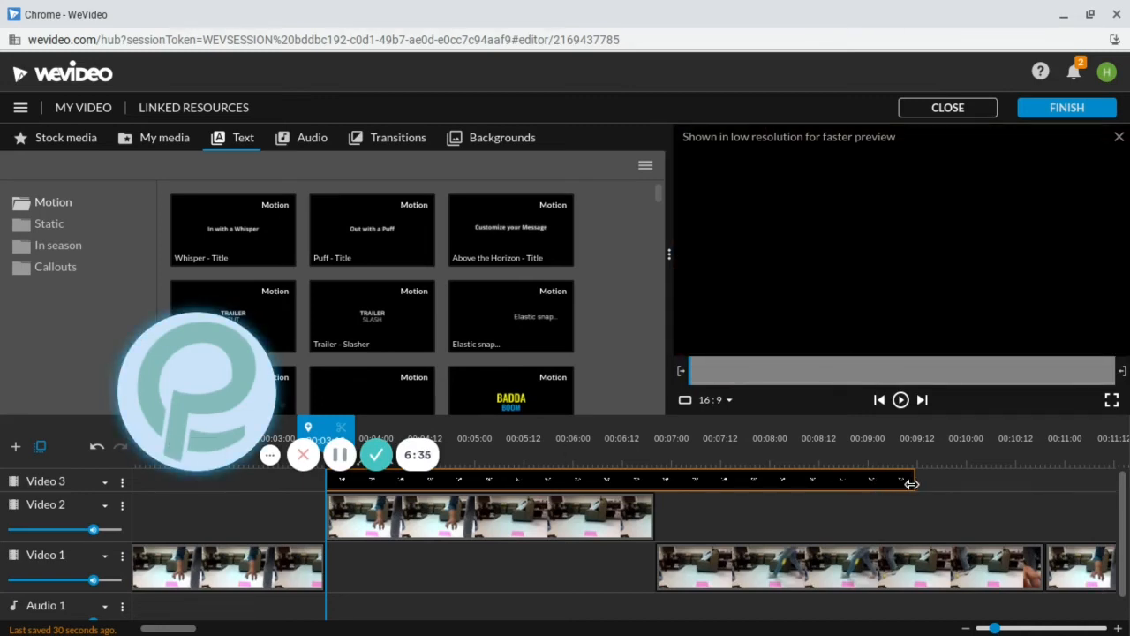
drag(663, 499, 653, 488)
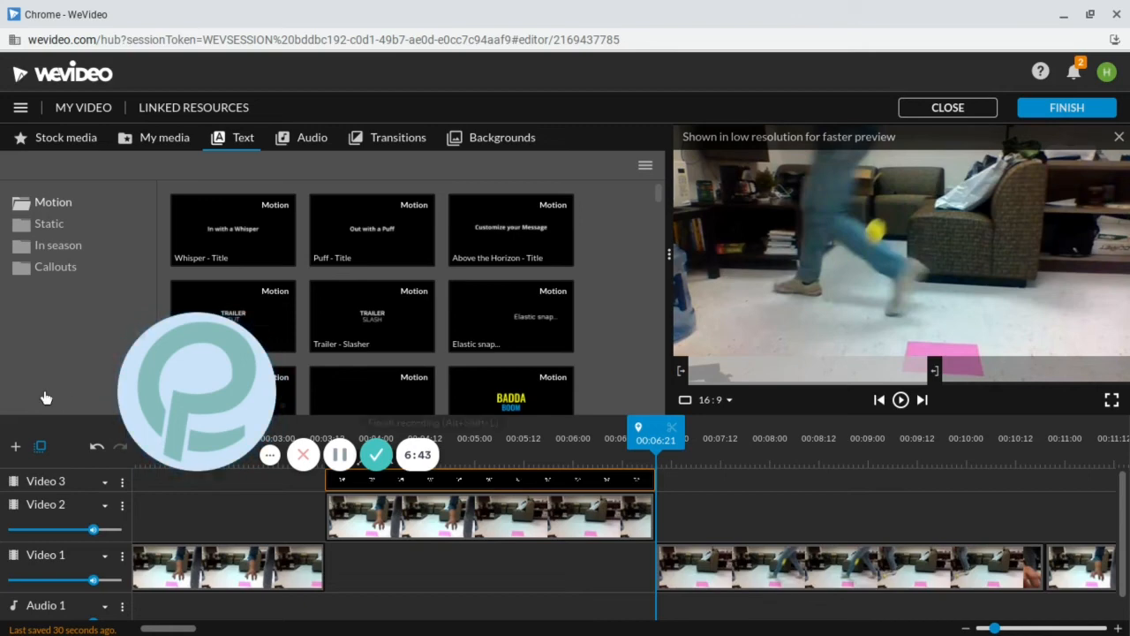
- Set the Trailer - Slasher title's two text lines to "Spring" and "Hit Target" and save the changes
mouse_move(158, 392)
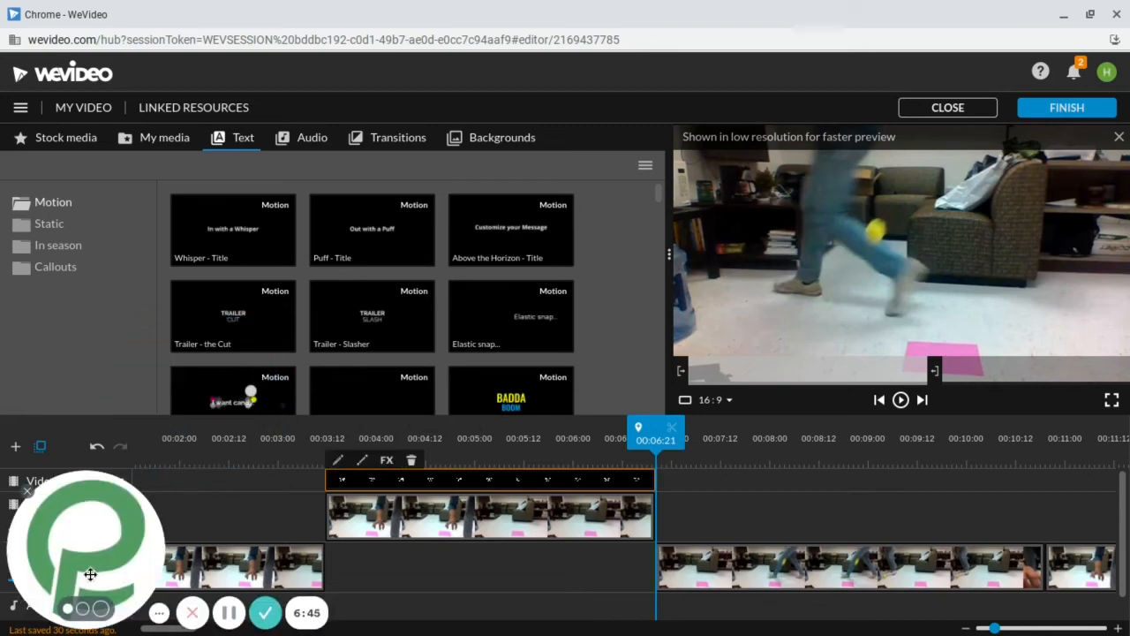
click(338, 461)
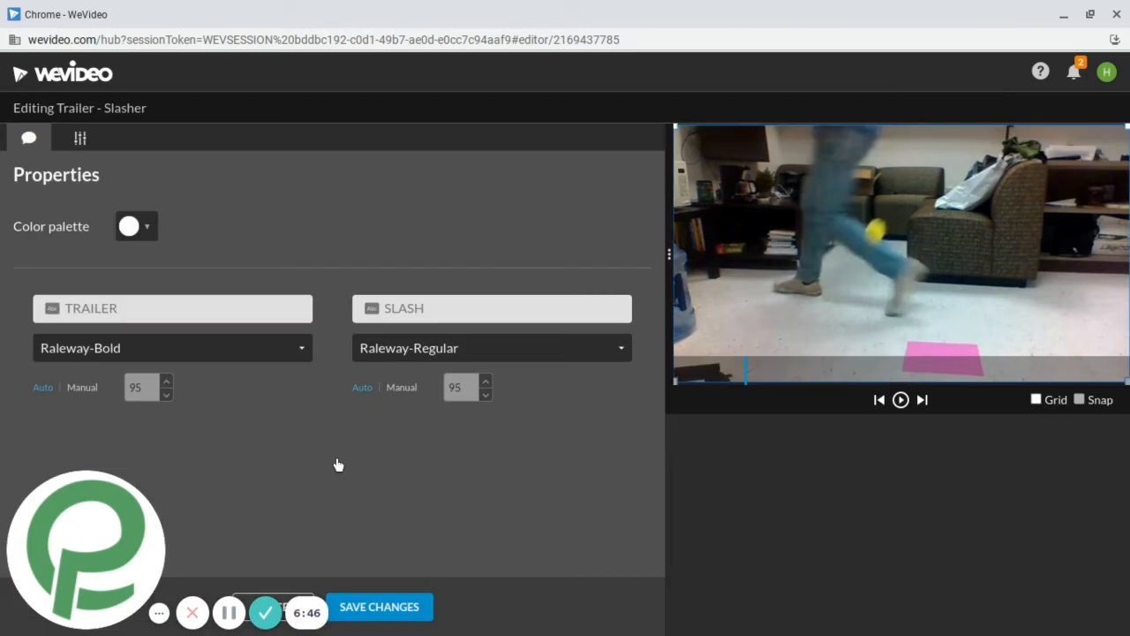
click(213, 305)
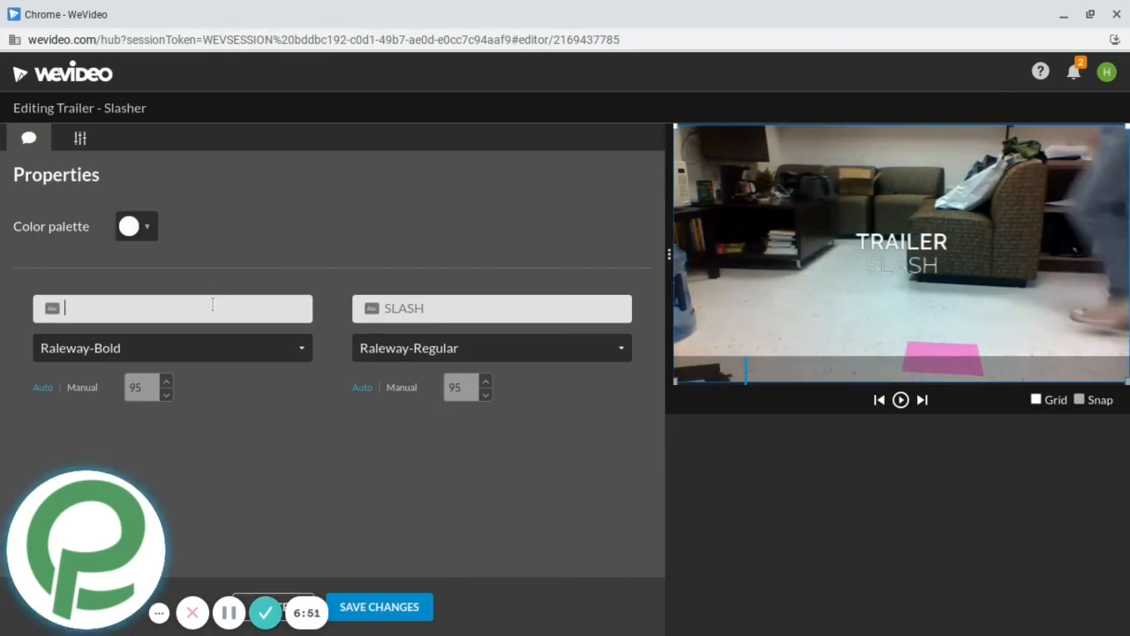
text(Spring)
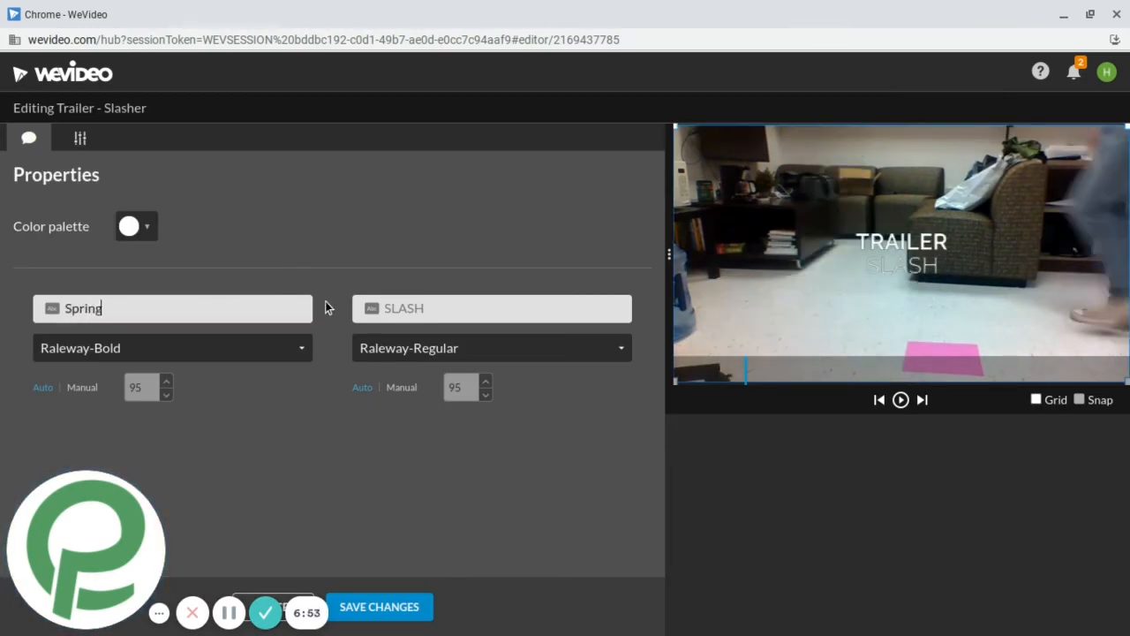
text(Hit )
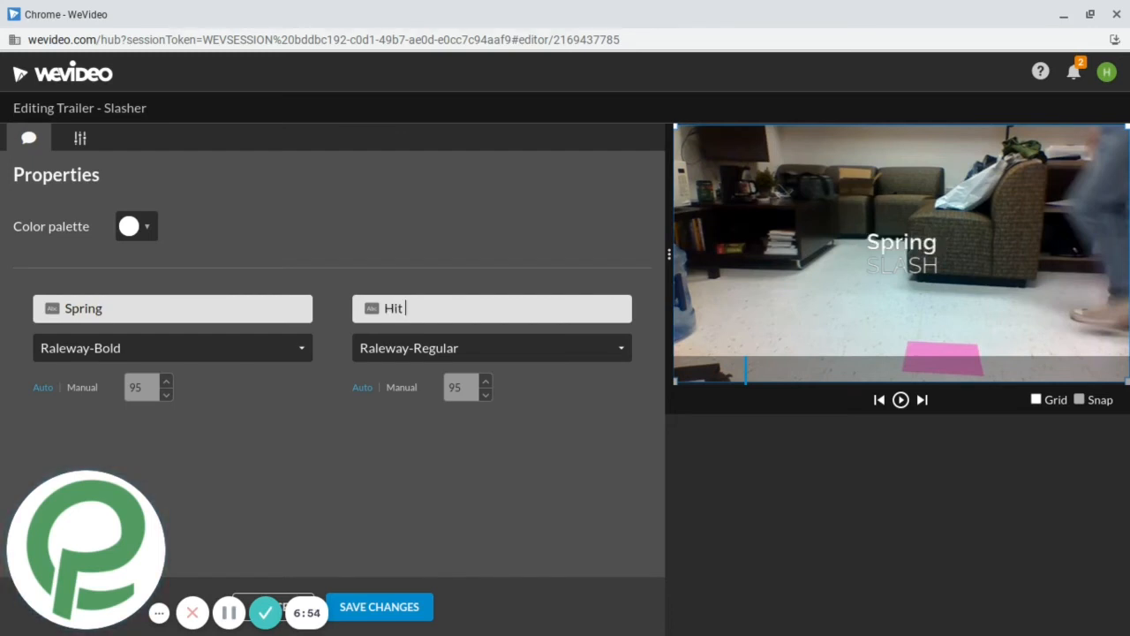
text(Target)
click(381, 608)
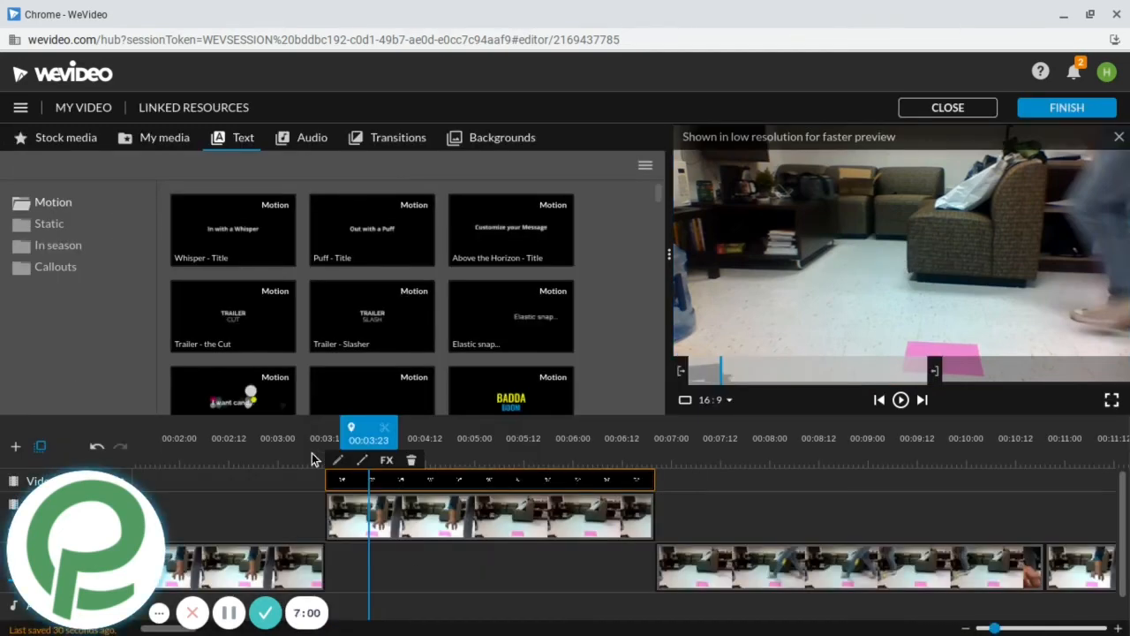
- Play the edit from 00:03:08 to check the title over the slow-motion segment, and stop at 00:08:22
click(311, 460)
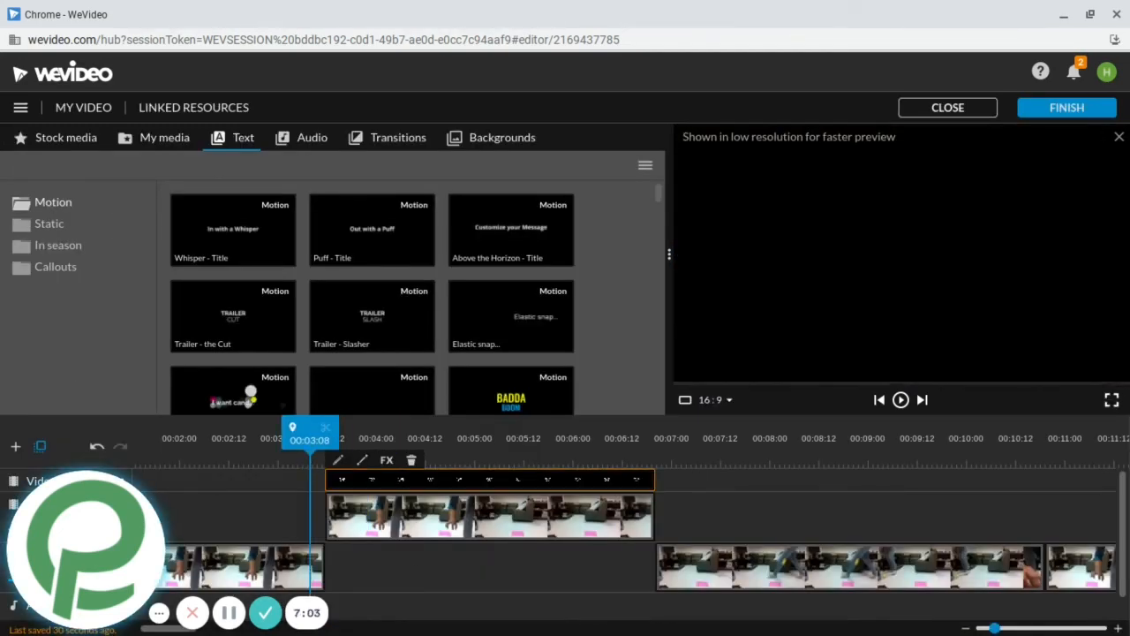
click(901, 400)
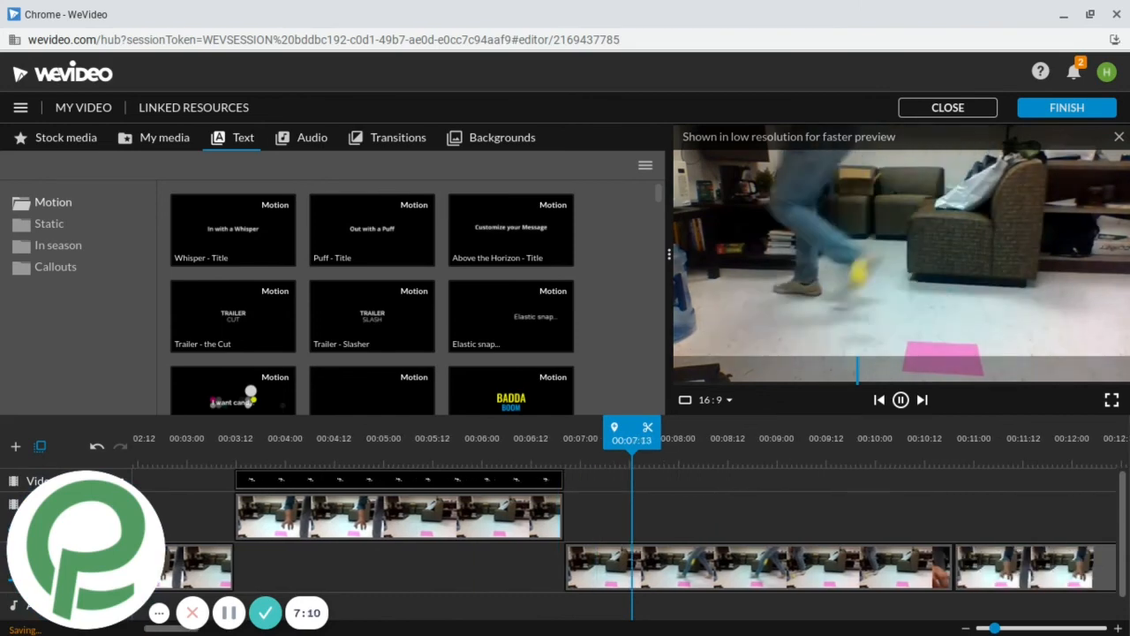
click(902, 400)
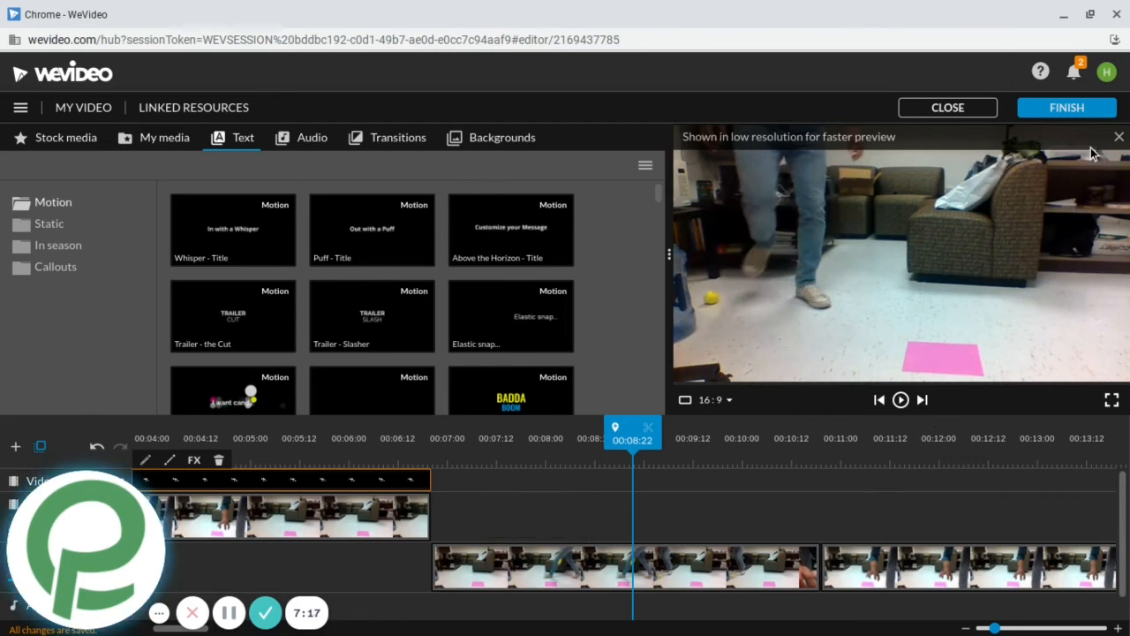
- Finish the edit and set the export title to "My Video 1"
click(1069, 108)
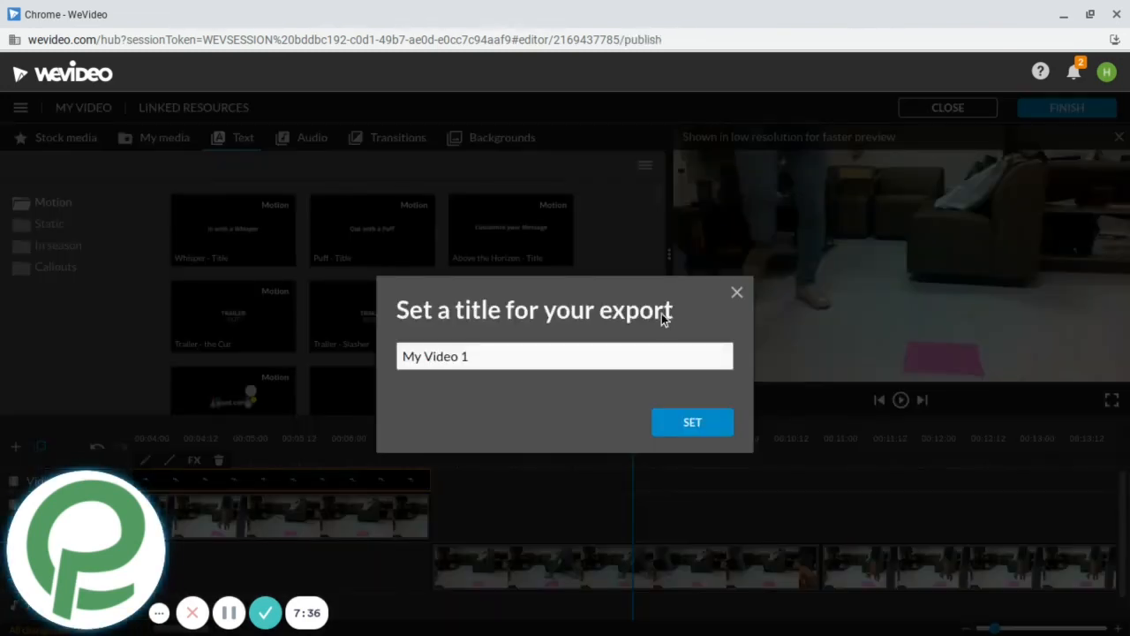
click(692, 422)
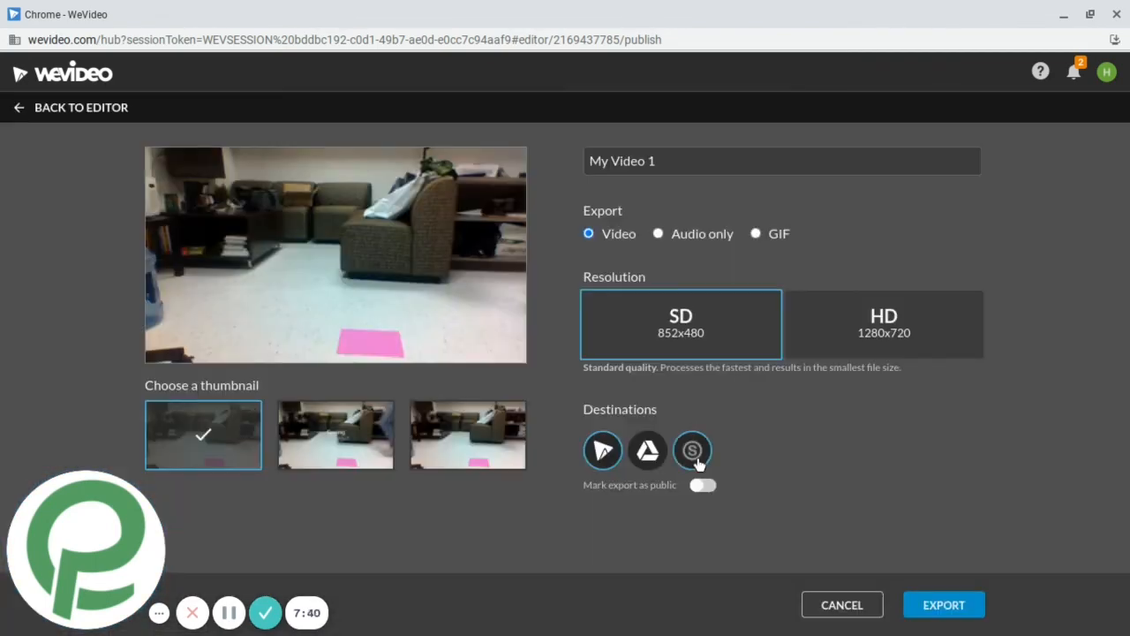
- Add Schoology as an export destination with the assignment "Assessment: Trial Recordings" and export the video in SD resolution
click(697, 456)
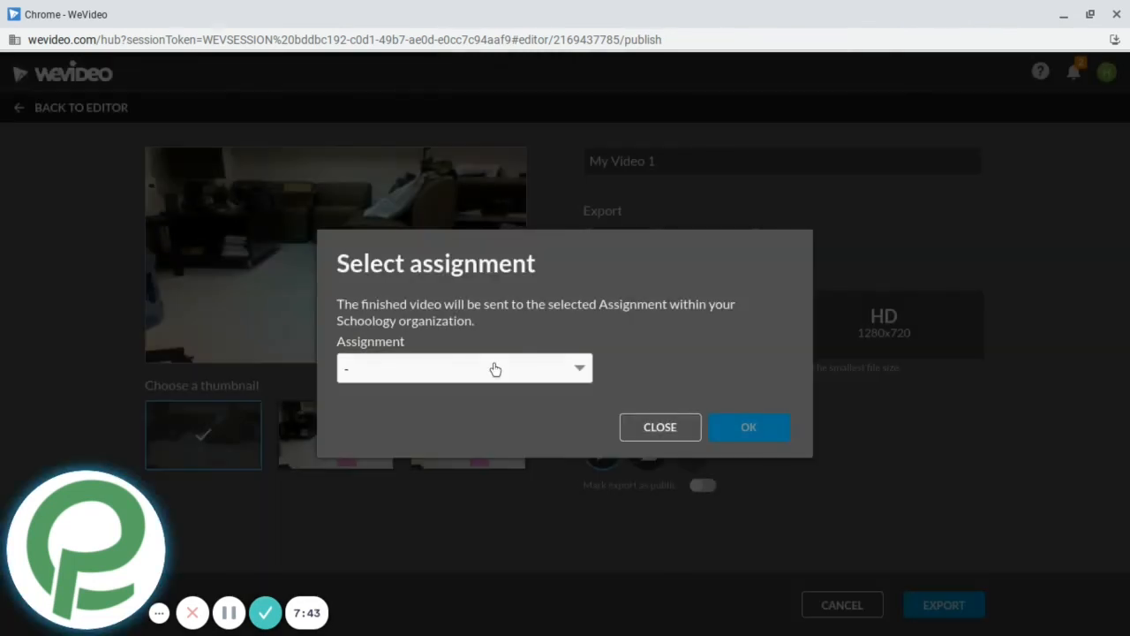
click(494, 369)
scroll(522, 272, down, 3)
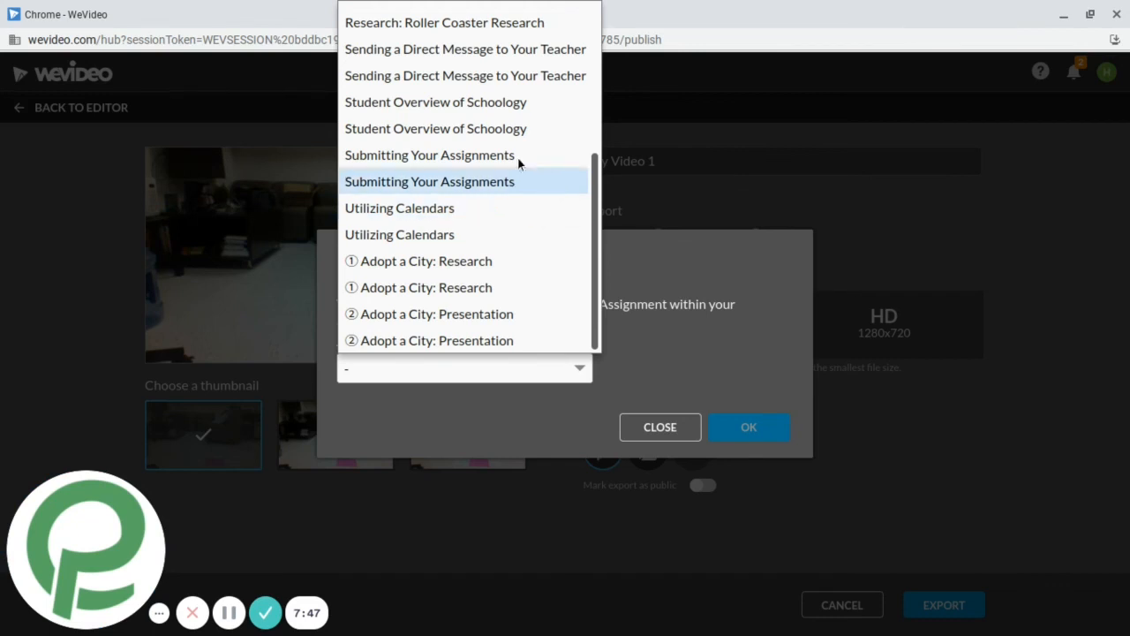
scroll(518, 162, up, 5)
scroll(518, 163, up, 1)
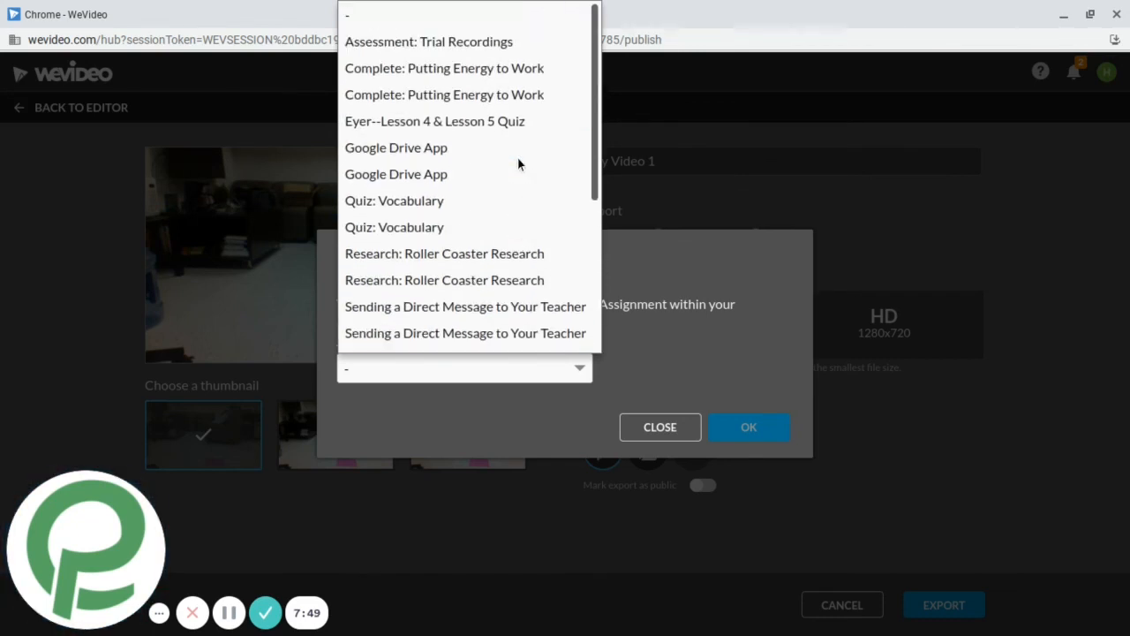
click(448, 42)
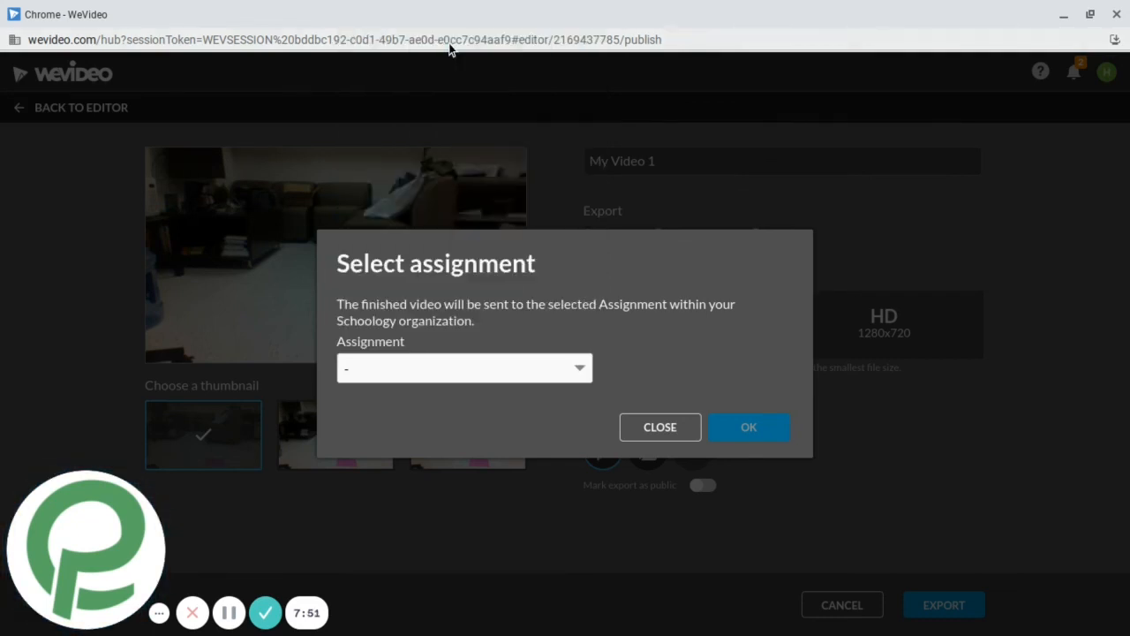
click(747, 427)
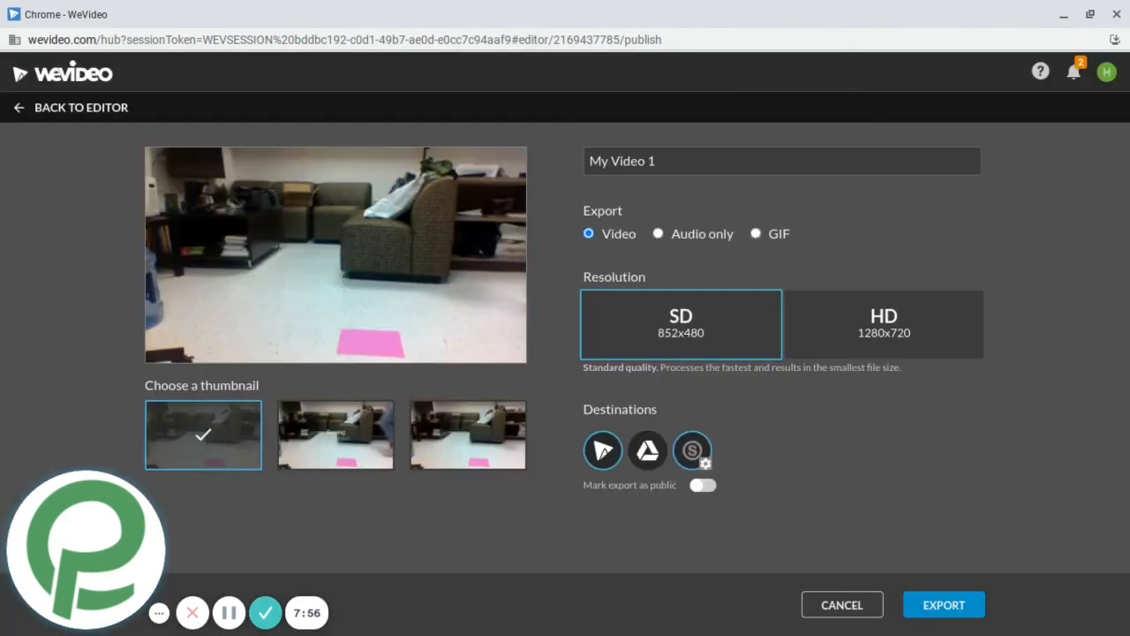
click(923, 605)
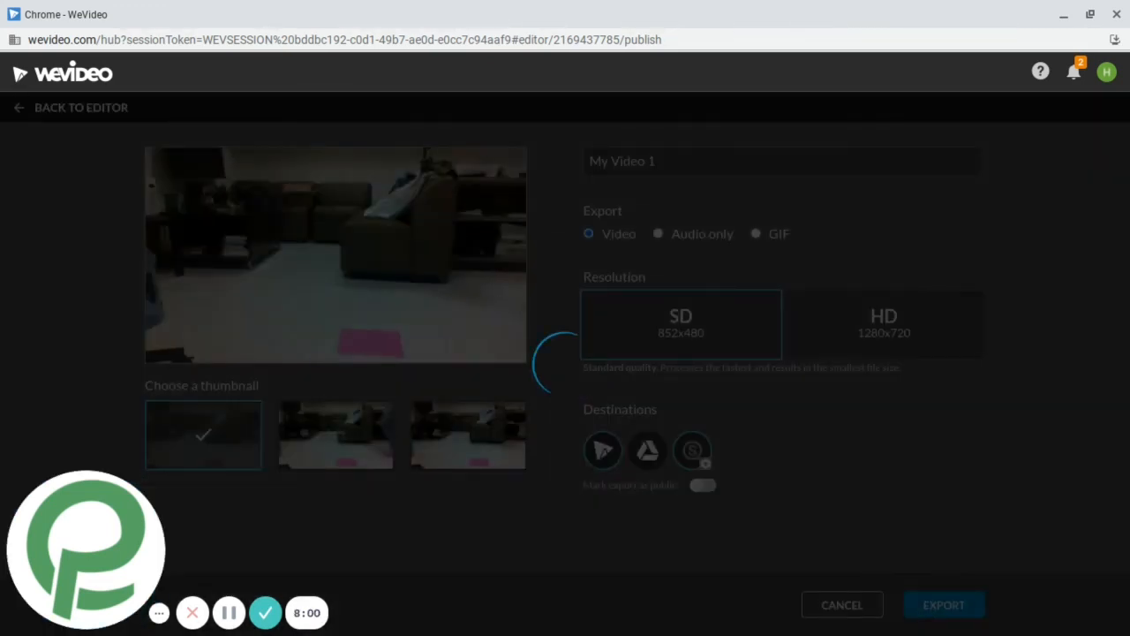